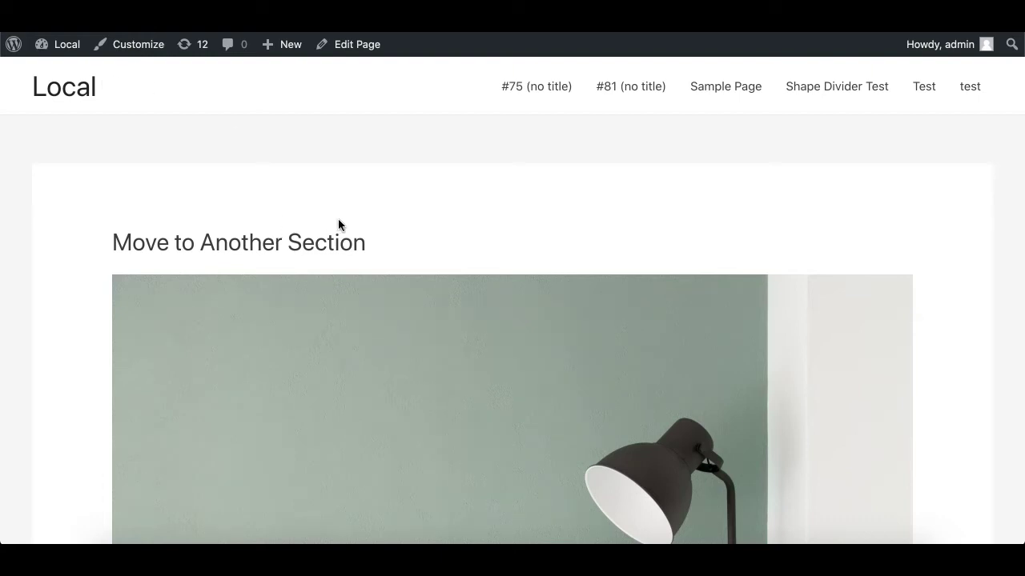
Scroll down the page and test where the Move link currently jumps.
scroll(348, 316, down, 2)
scroll(346, 316, down, 3)
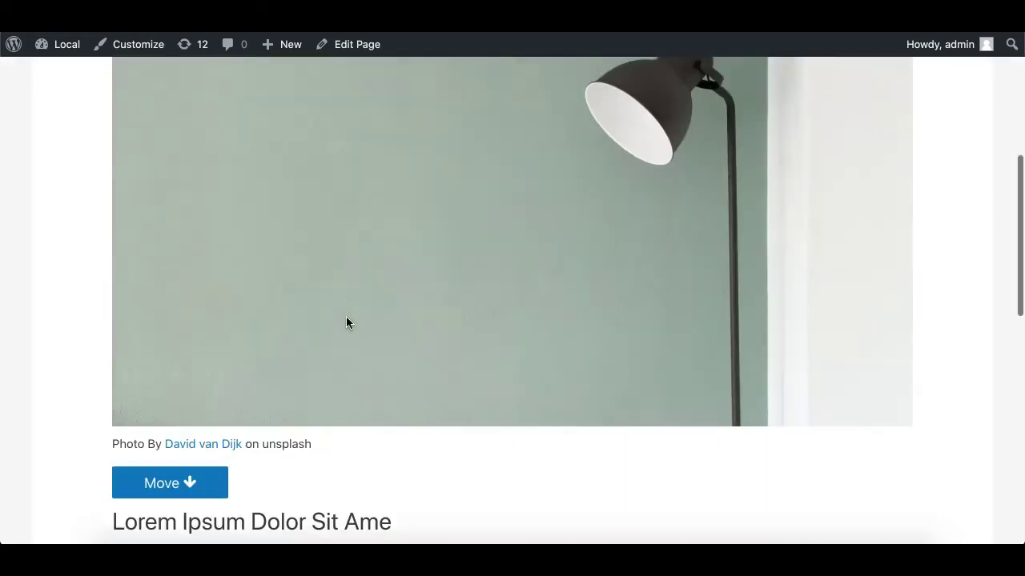
scroll(346, 317, down, 2)
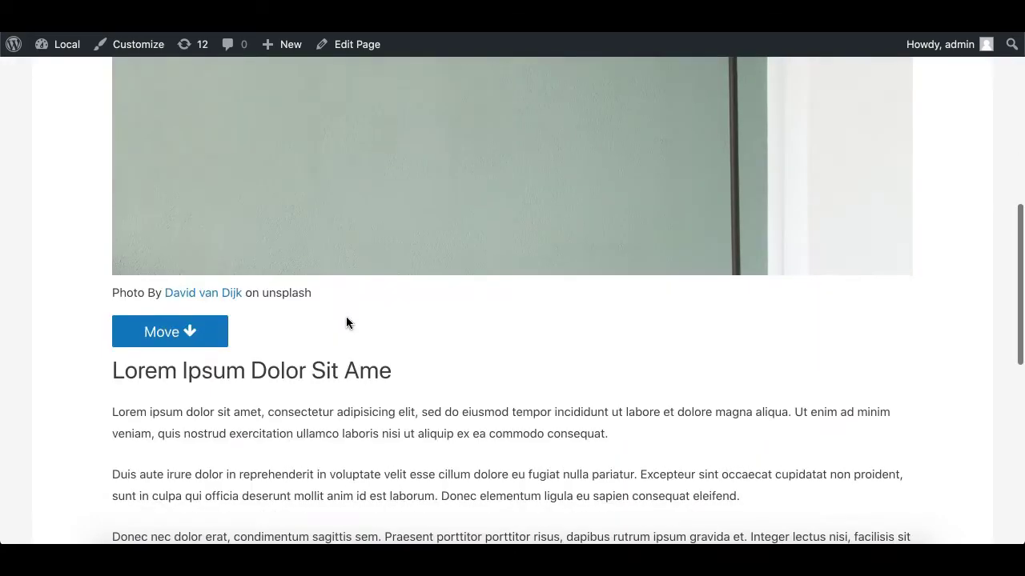
click(210, 334)
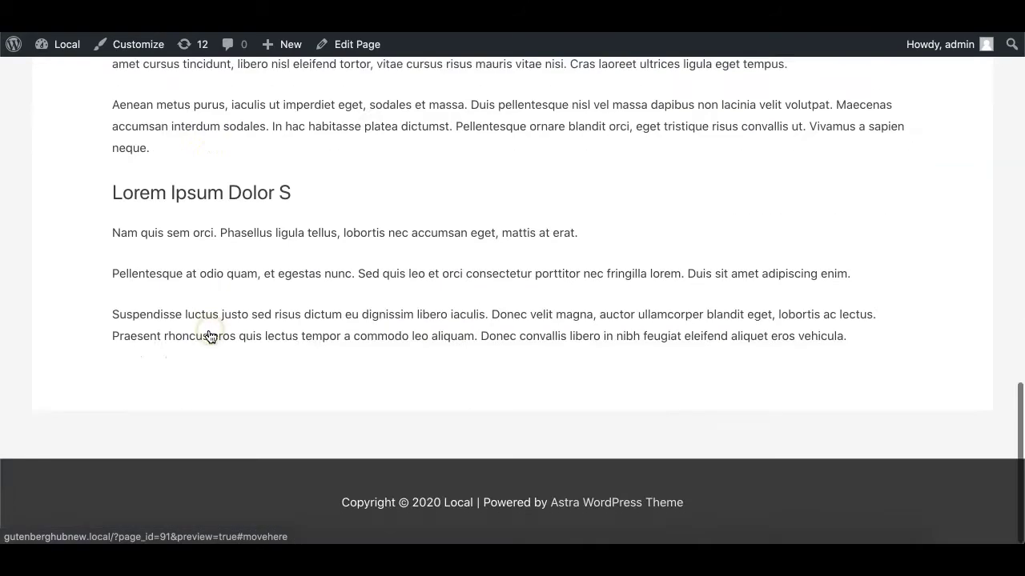
scroll(205, 339, up, 5)
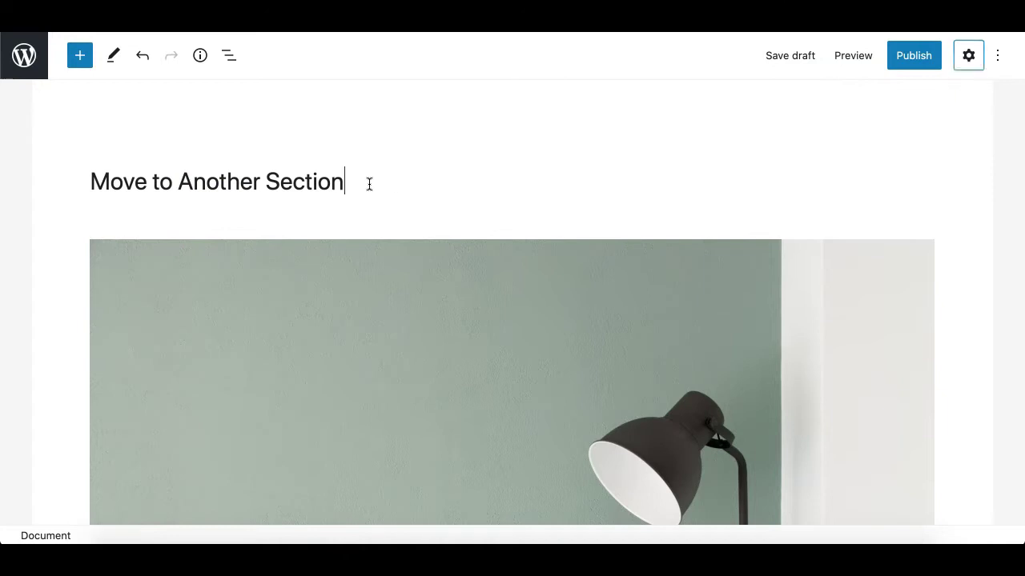
scroll(378, 265, down, 5)
scroll(376, 341, up, 5)
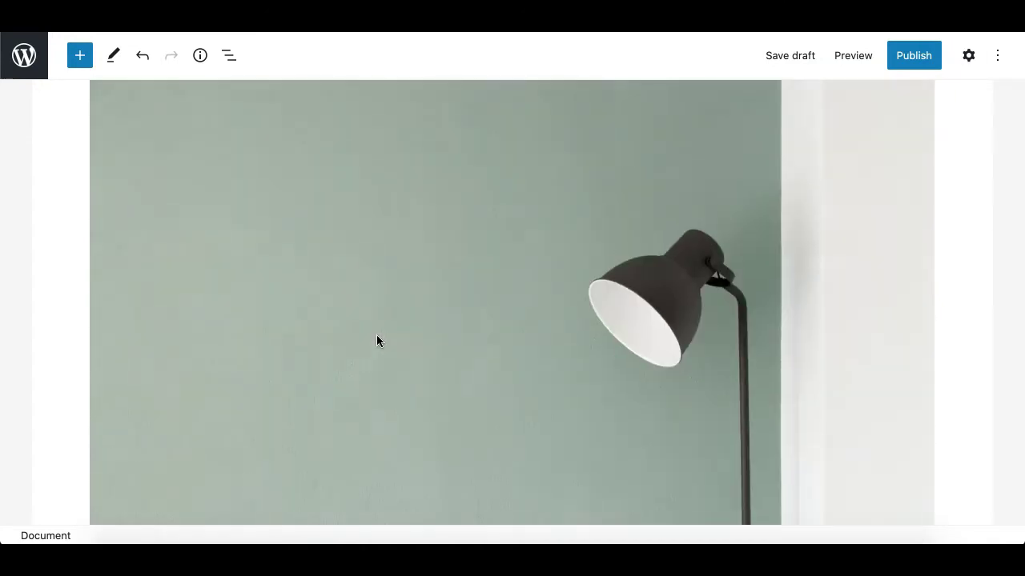
scroll(376, 341, down, 3)
scroll(288, 448, down, 2)
Select the Buttons block, then the 'Lorem Ipsum Dolor S' H3 heading below it.
click(246, 373)
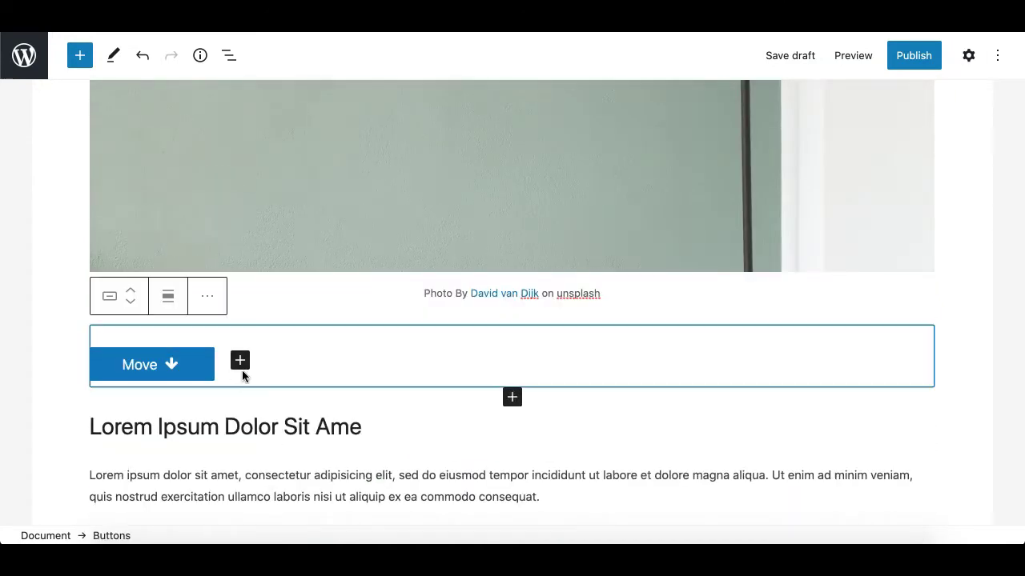
scroll(256, 352, down, 4)
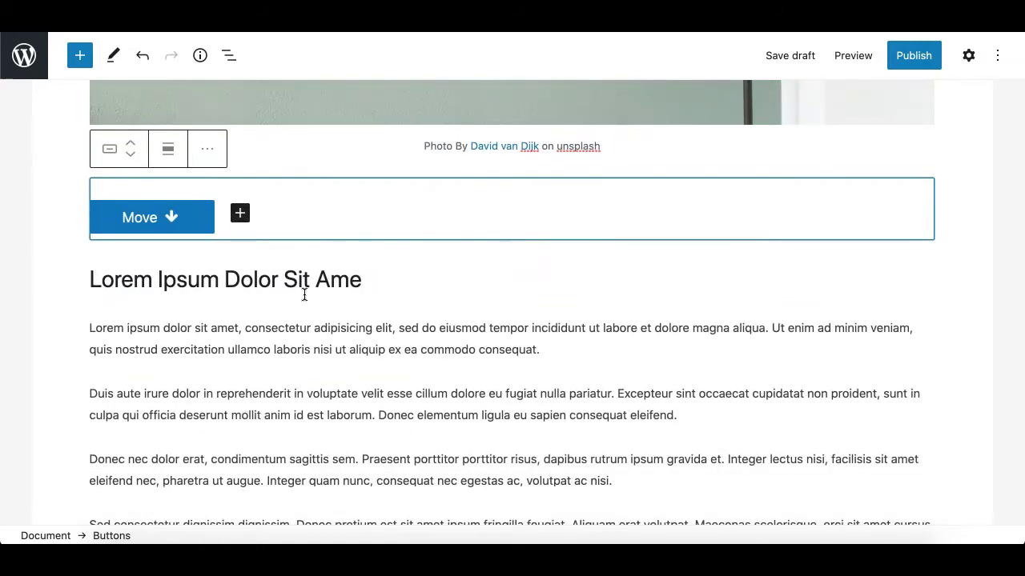
scroll(304, 293, down, 1)
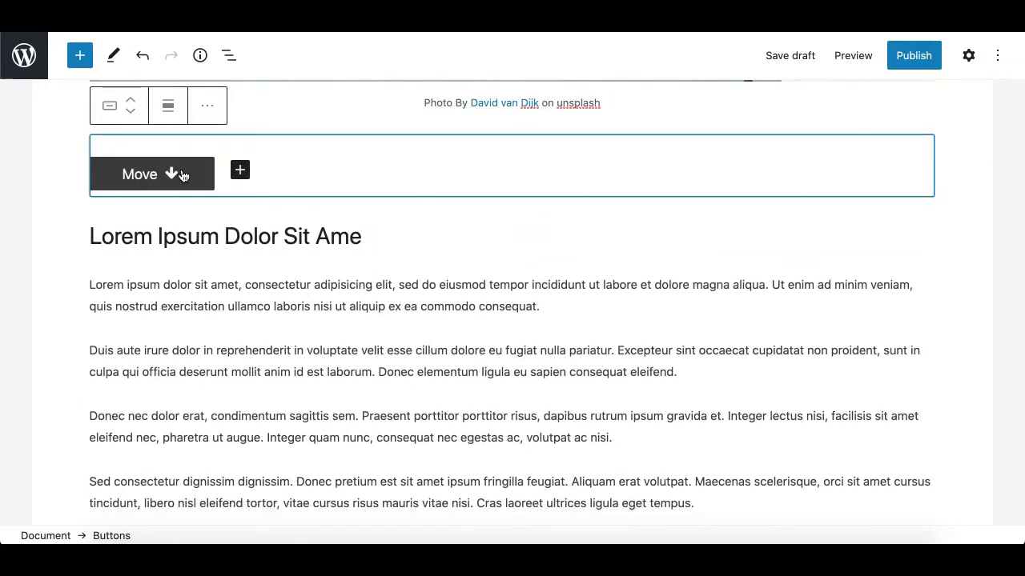
scroll(215, 308, down, 6)
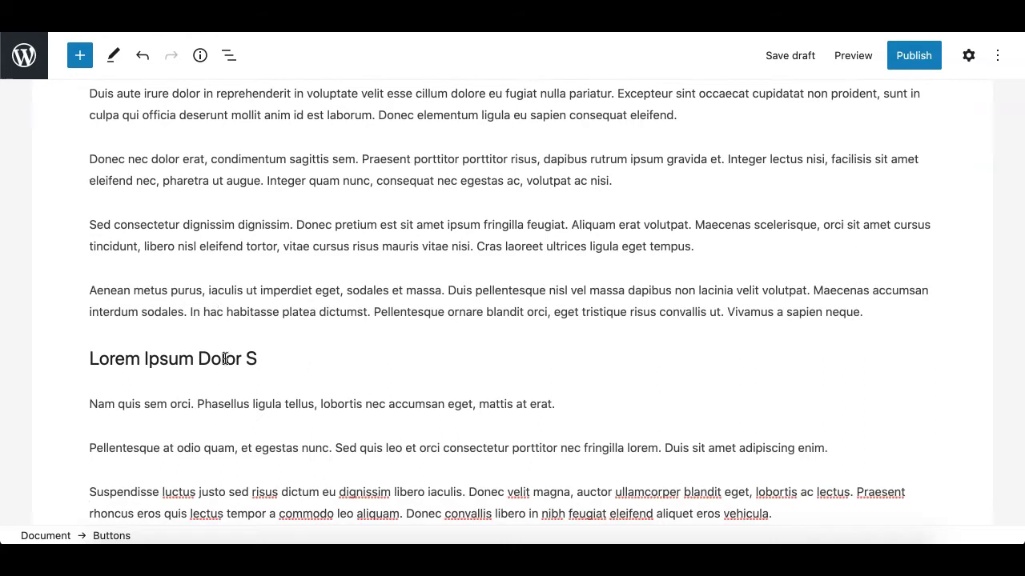
click(221, 359)
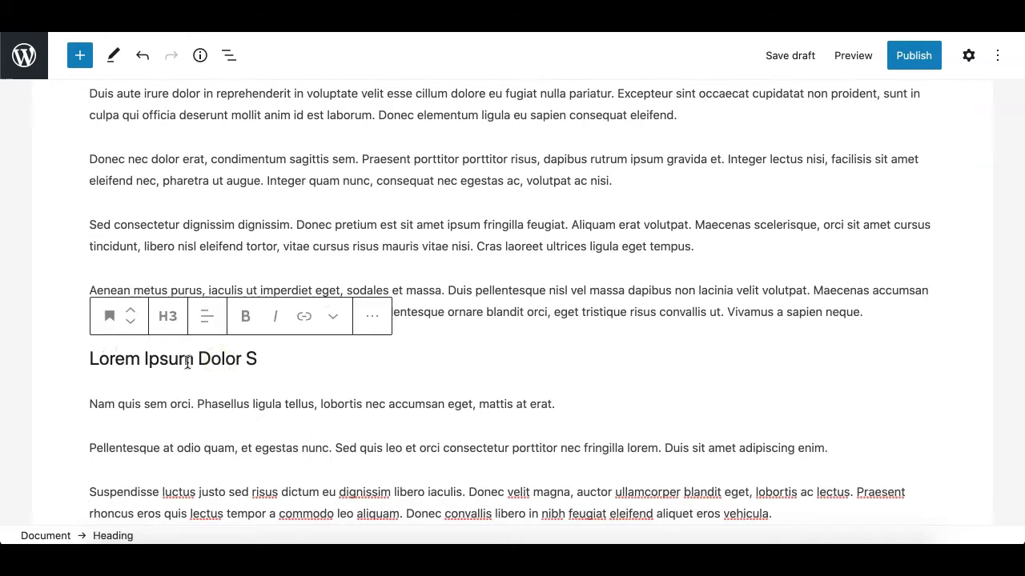
scroll(222, 247, up, 5)
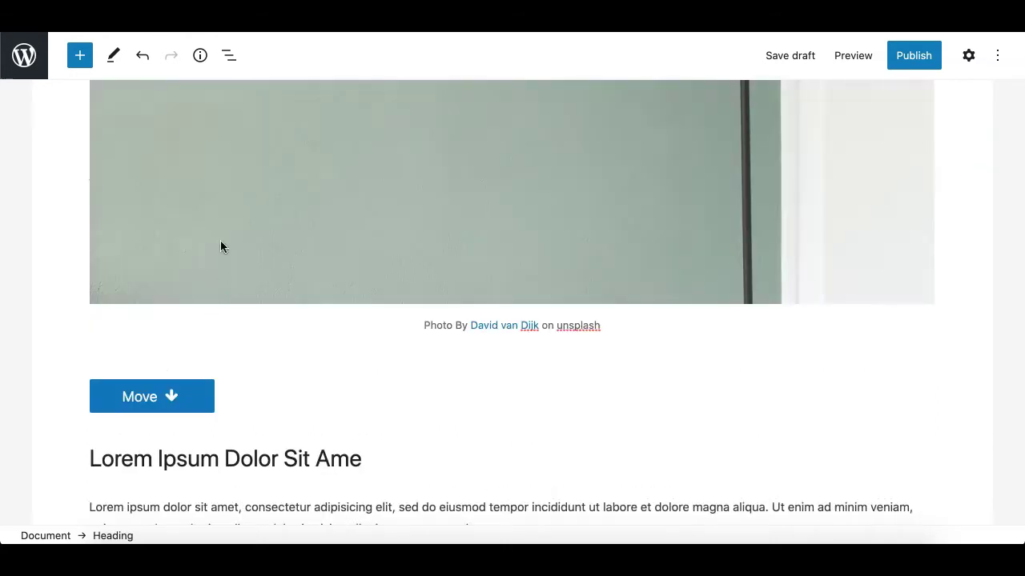
click(250, 403)
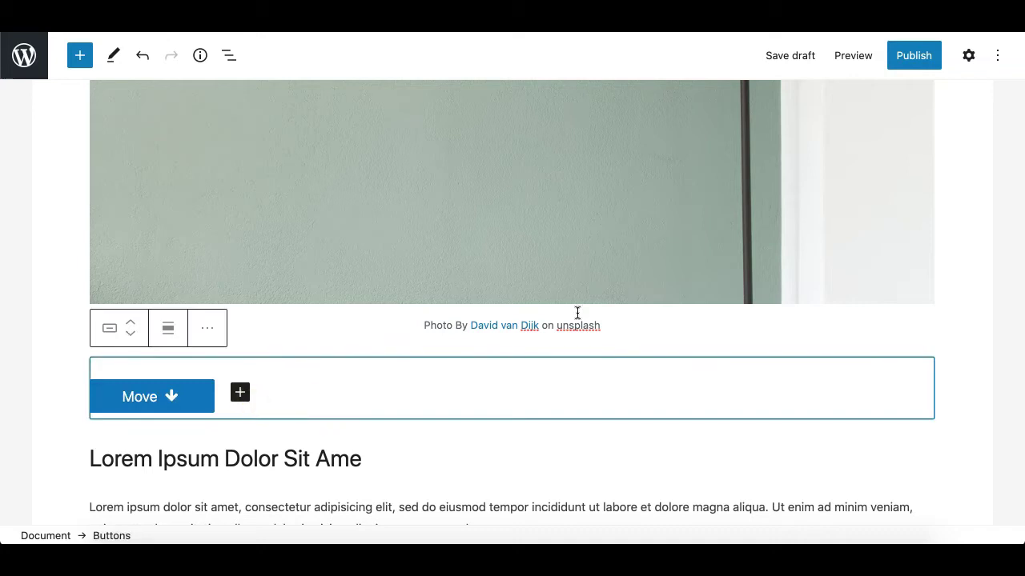
scroll(560, 355, down, 1)
scroll(507, 368, down, 4)
scroll(508, 365, down, 2)
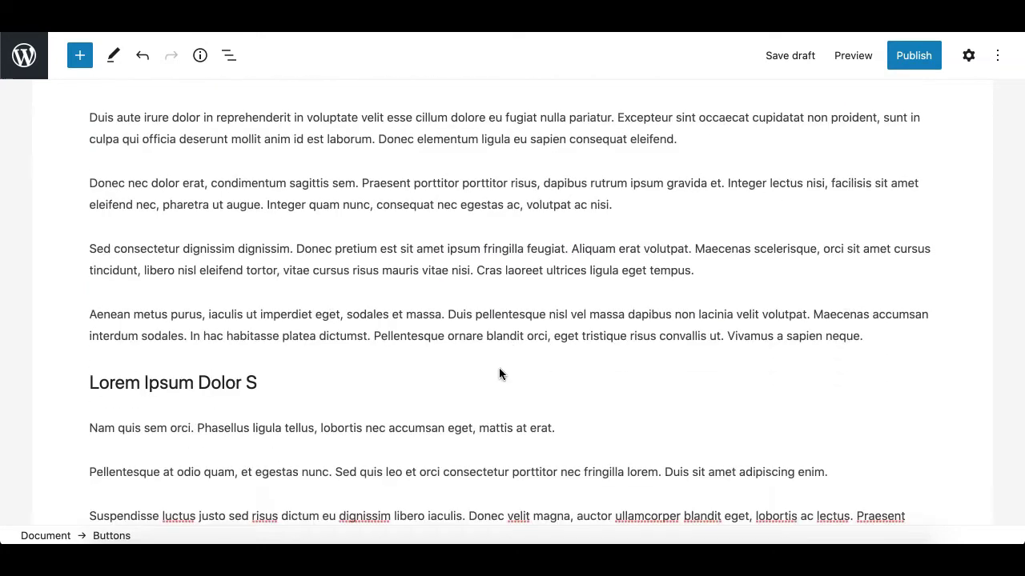
click(298, 381)
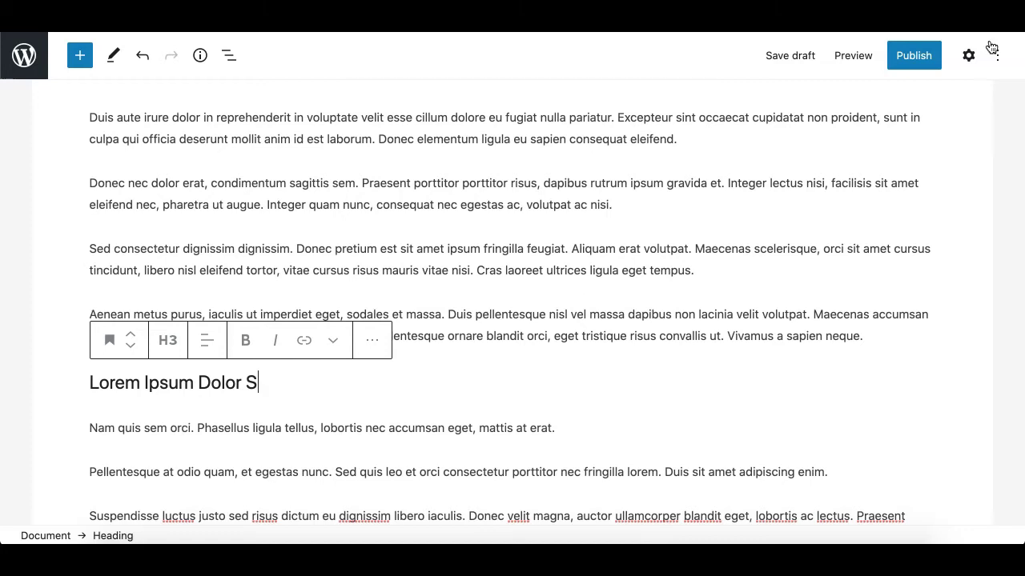
Open the heading's block settings and expand its Advanced section.
click(968, 54)
scroll(432, 480, down, 1)
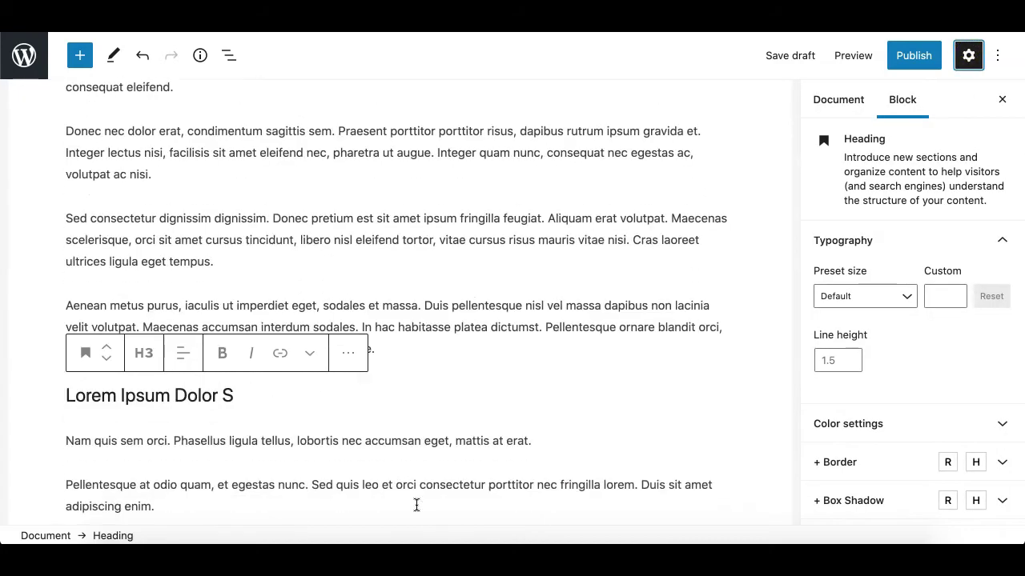
scroll(846, 480, down, 1)
scroll(844, 484, down, 3)
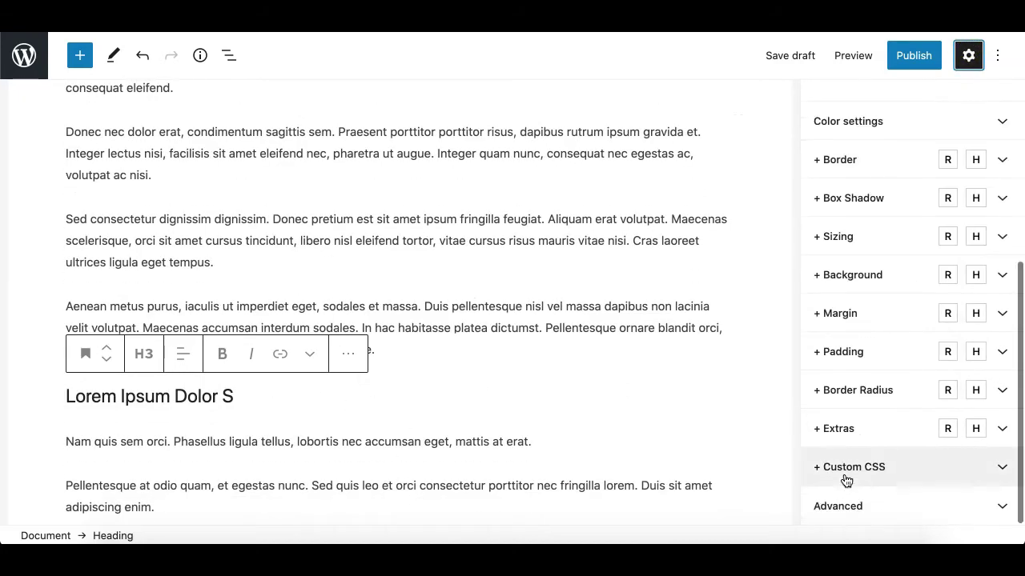
click(842, 500)
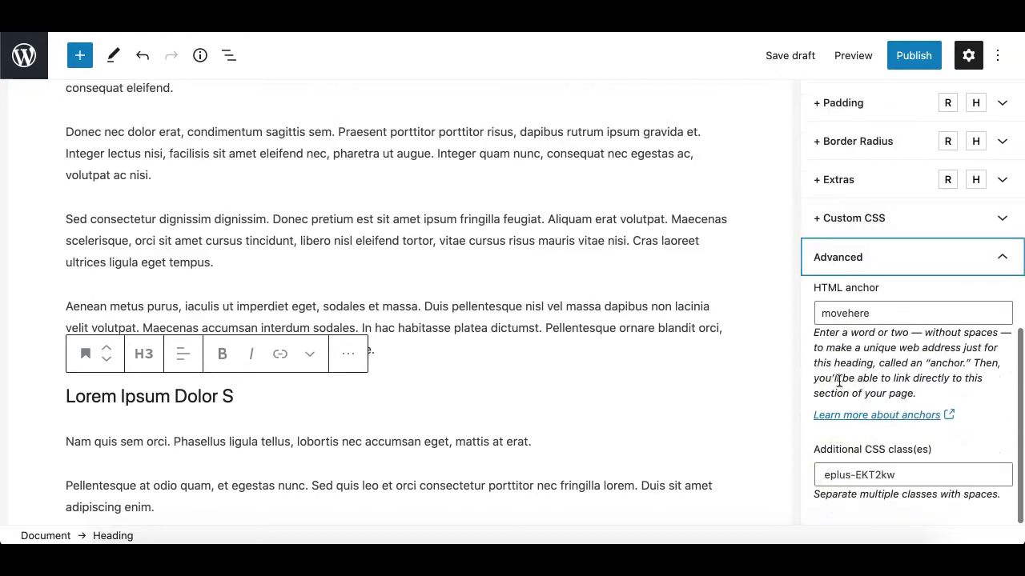
Edit the HTML anchor to 'movehere', removing the hyphen.
click(845, 312)
double_click(842, 314)
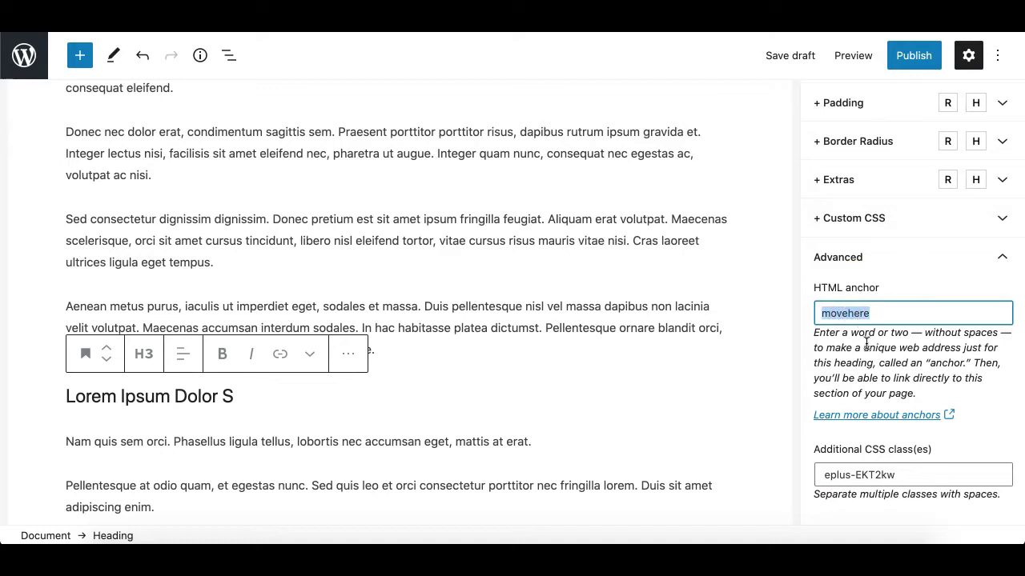
click(849, 314)
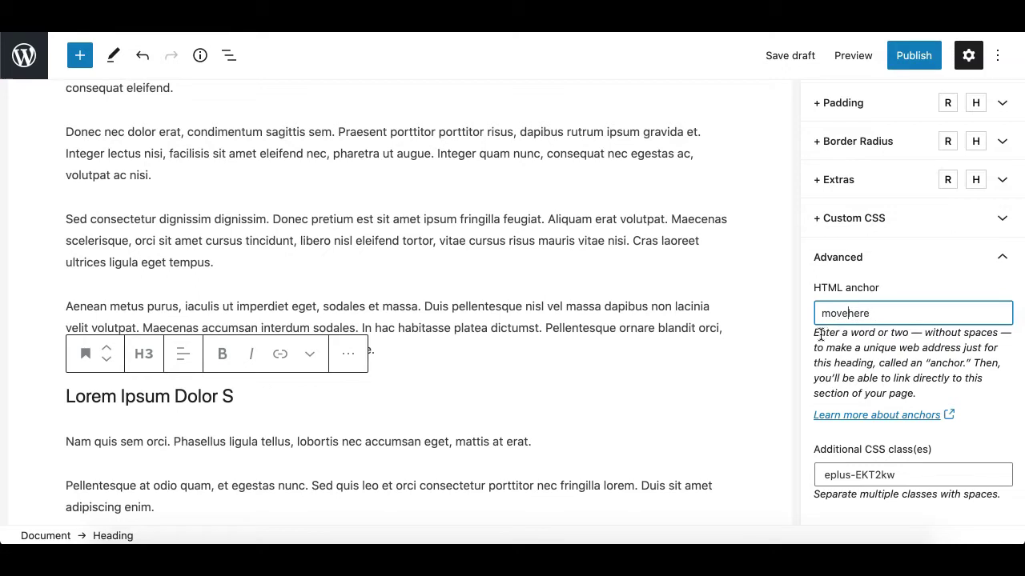
mouse_move(820, 335)
mouse_down()
mouse_move(909, 333)
mouse_move(910, 364)
mouse_up()
click(846, 313)
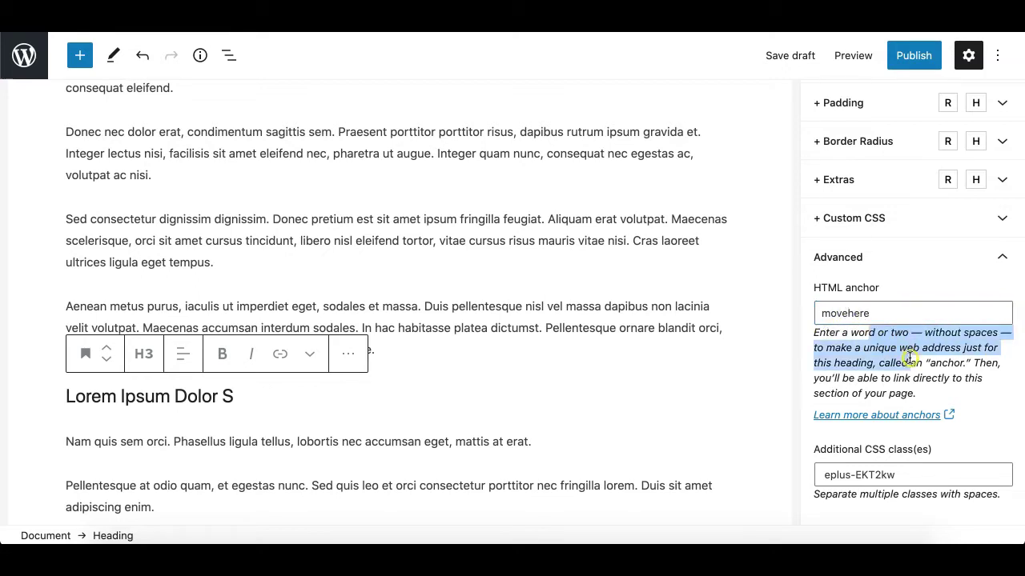
click(849, 313)
text(-)
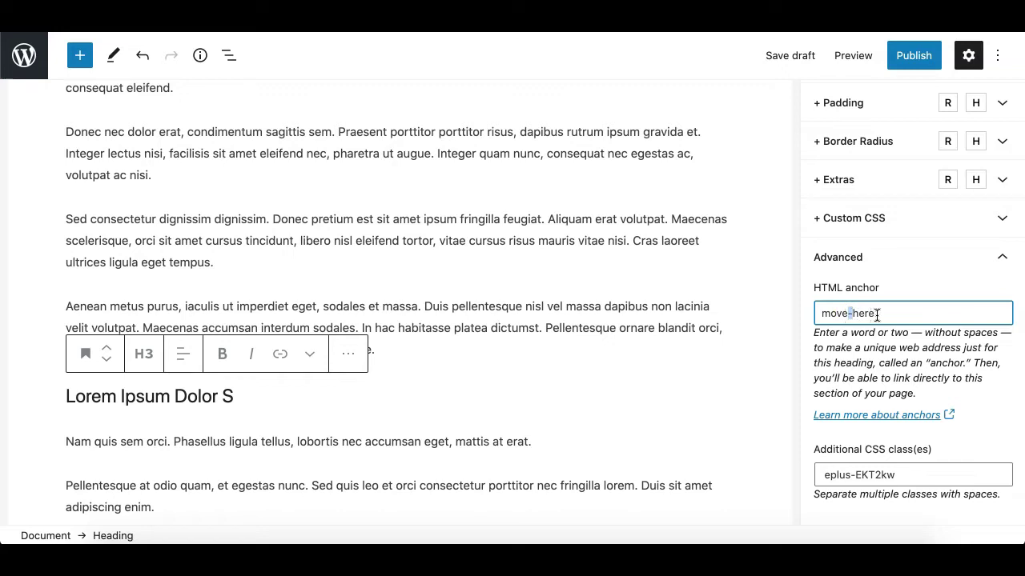
click(851, 314)
double_click(844, 315)
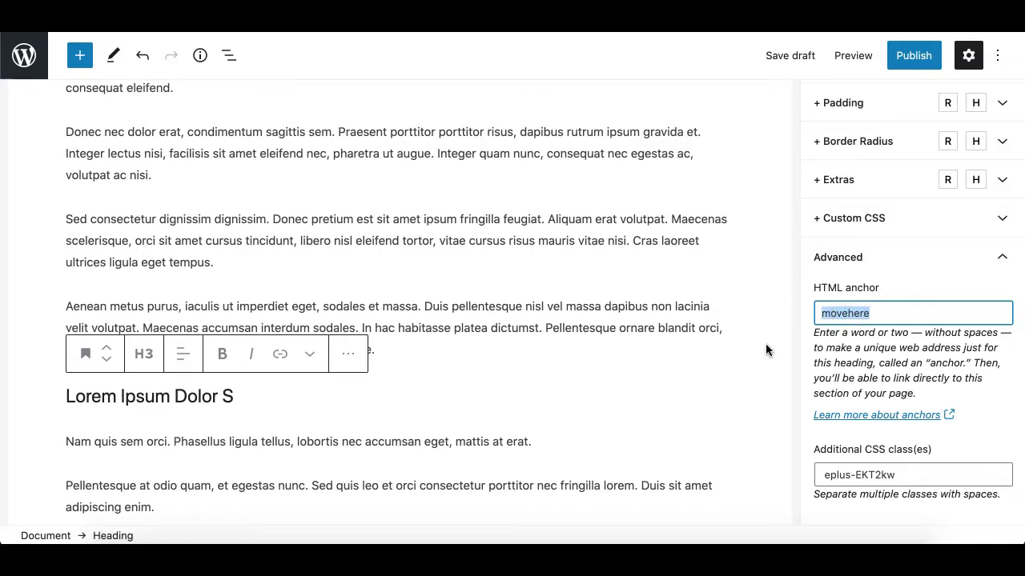
click(254, 402)
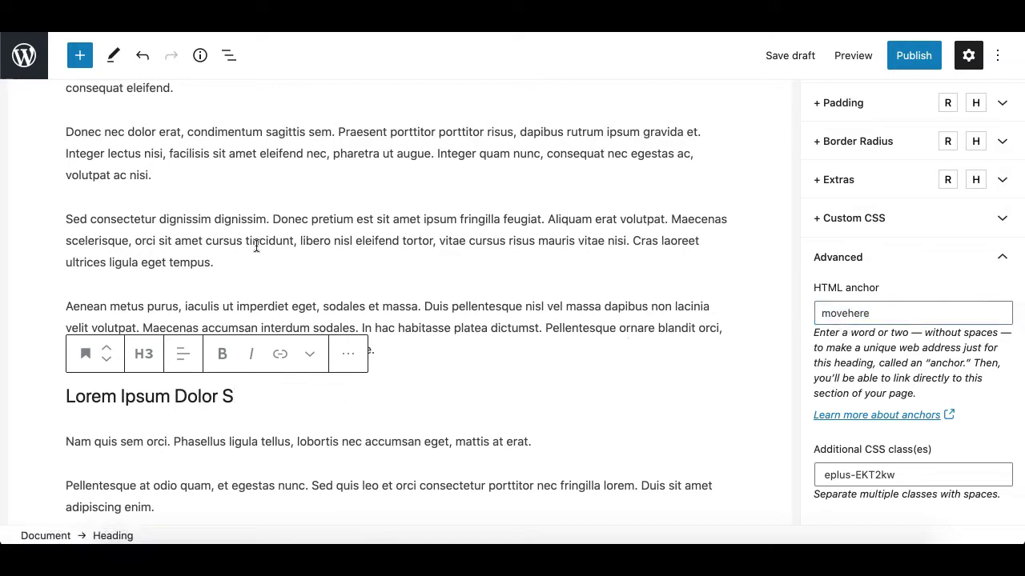
Add the link '#movehere' to the Move button.
scroll(224, 321, up, 2)
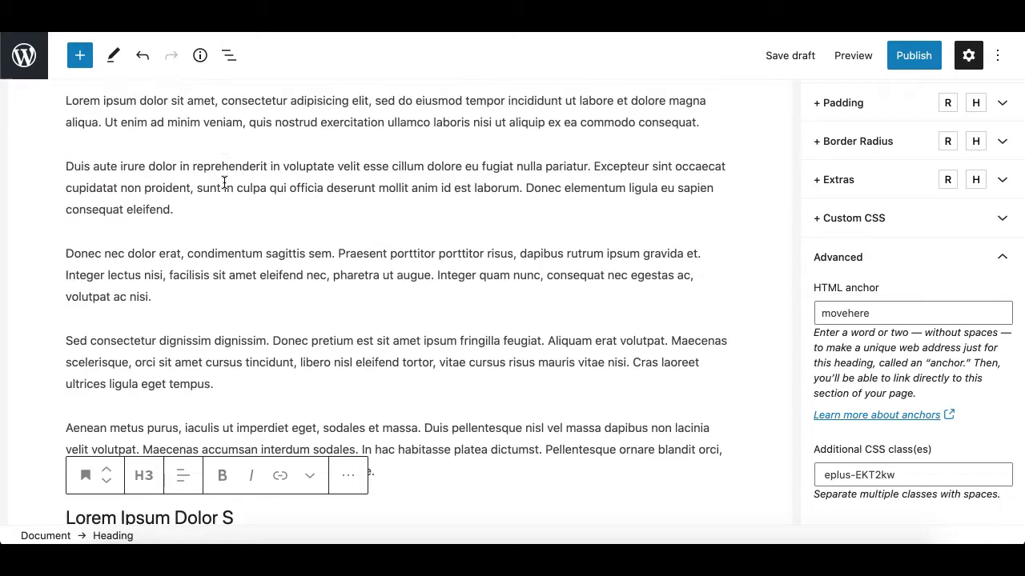
scroll(224, 184, up, 4)
scroll(207, 216, up, 1)
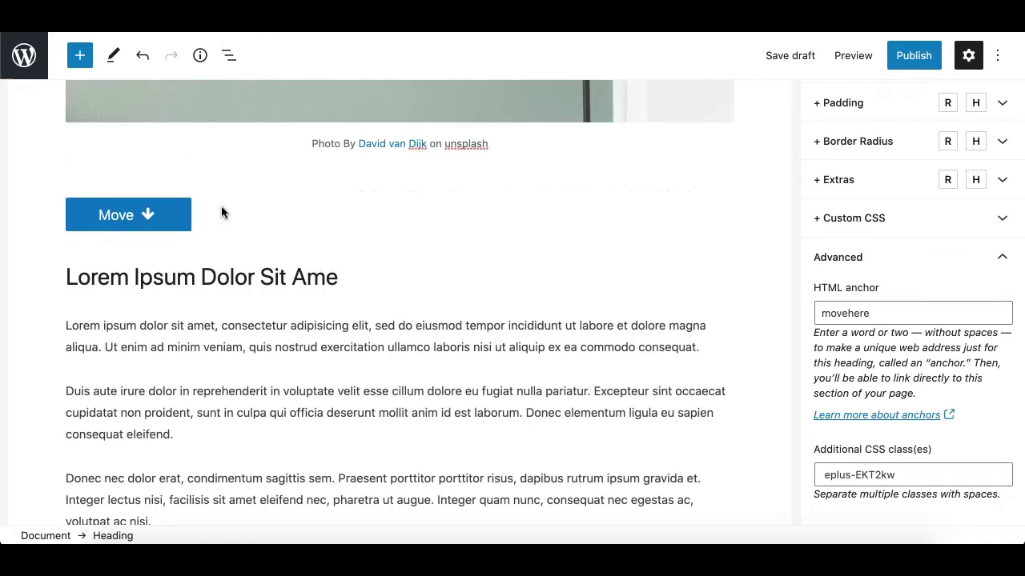
click(154, 214)
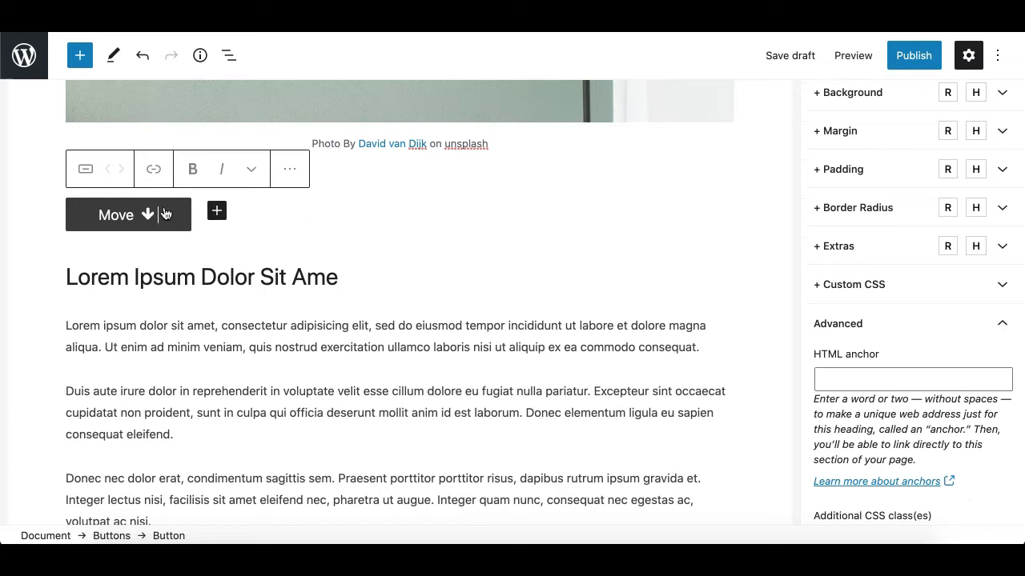
click(155, 172)
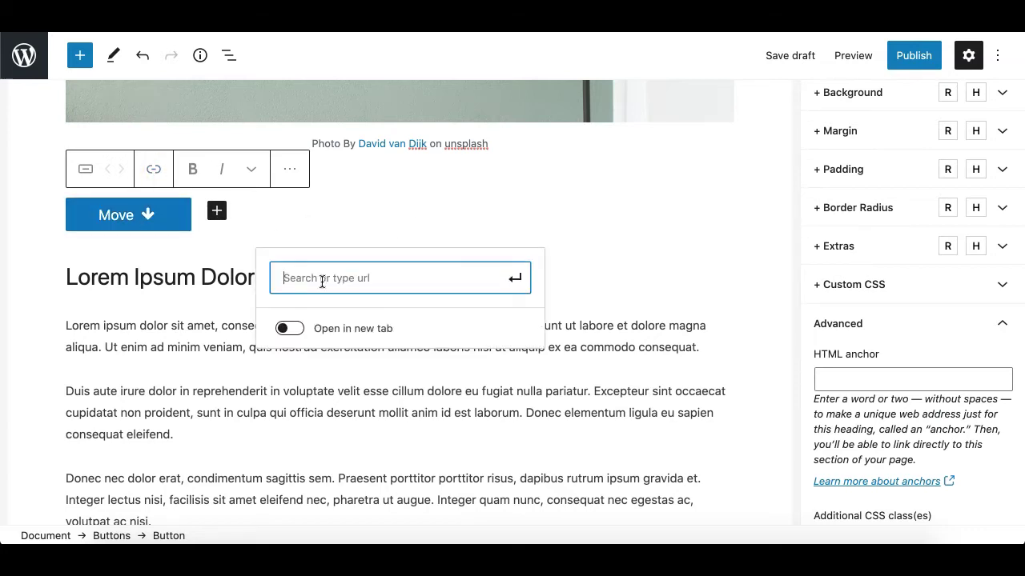
scroll(333, 501, down, 2)
scroll(333, 501, down, 3)
scroll(333, 501, up, 2)
scroll(333, 500, up, 1)
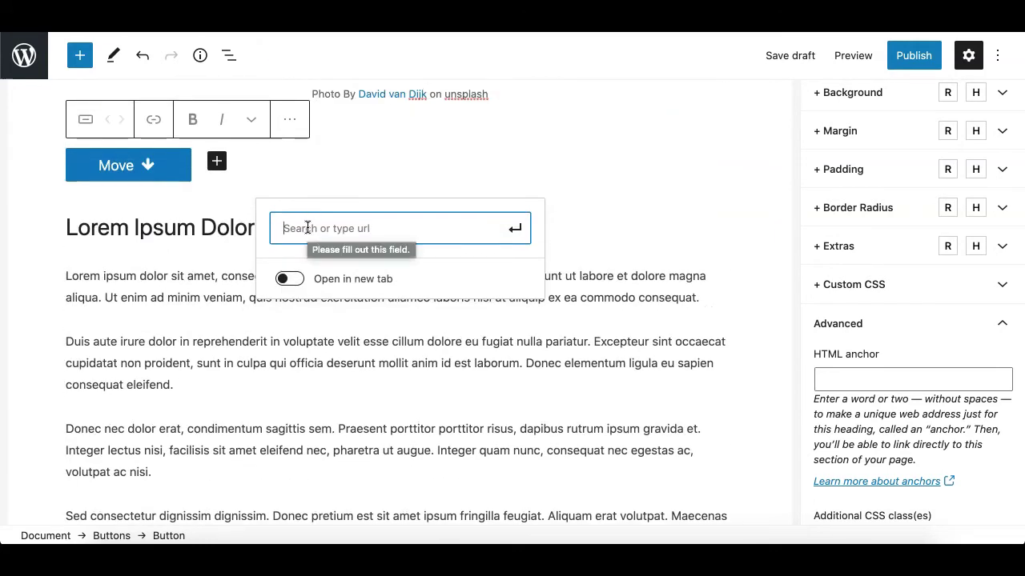
text(#)
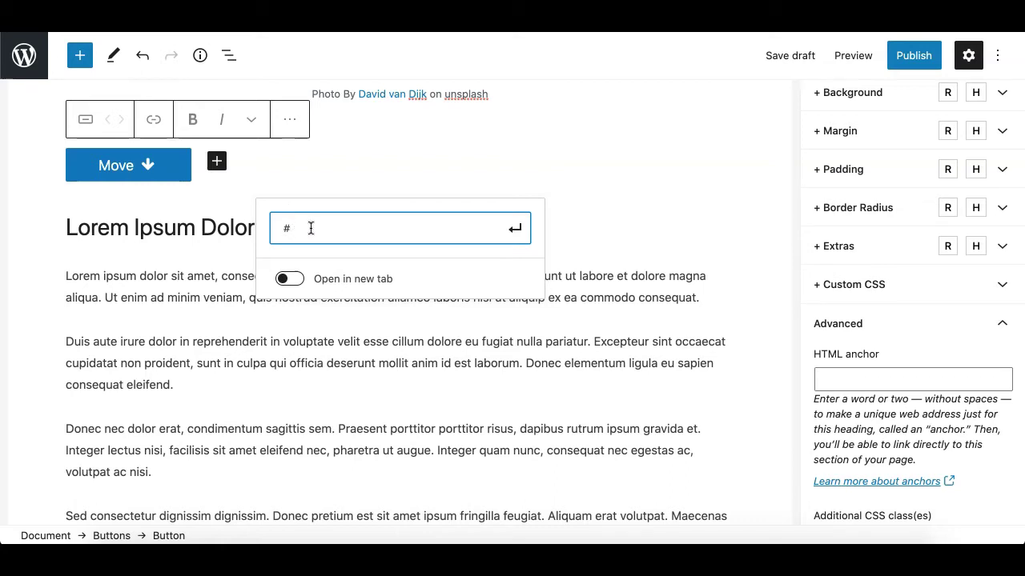
text(movehere)
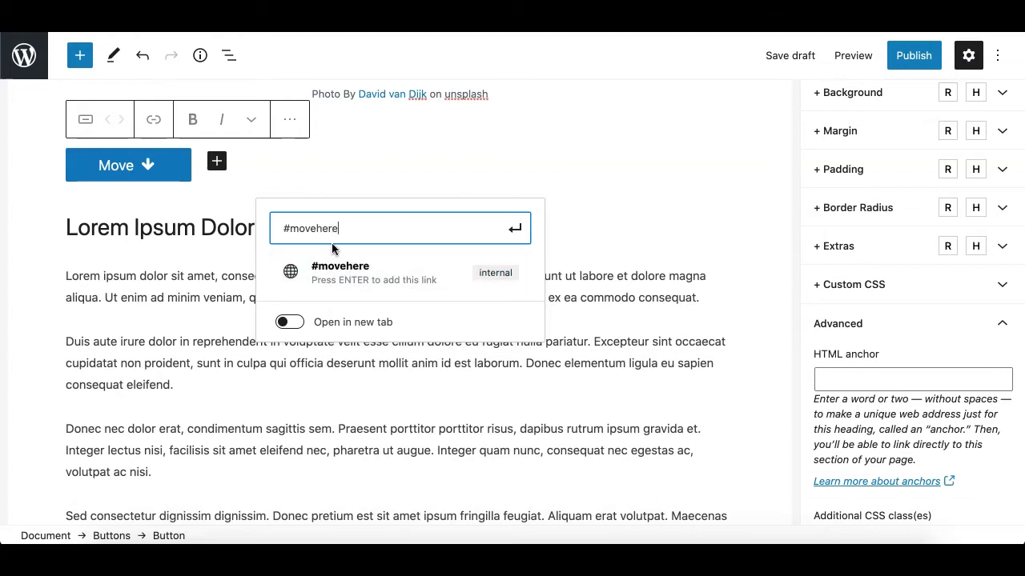
click(515, 228)
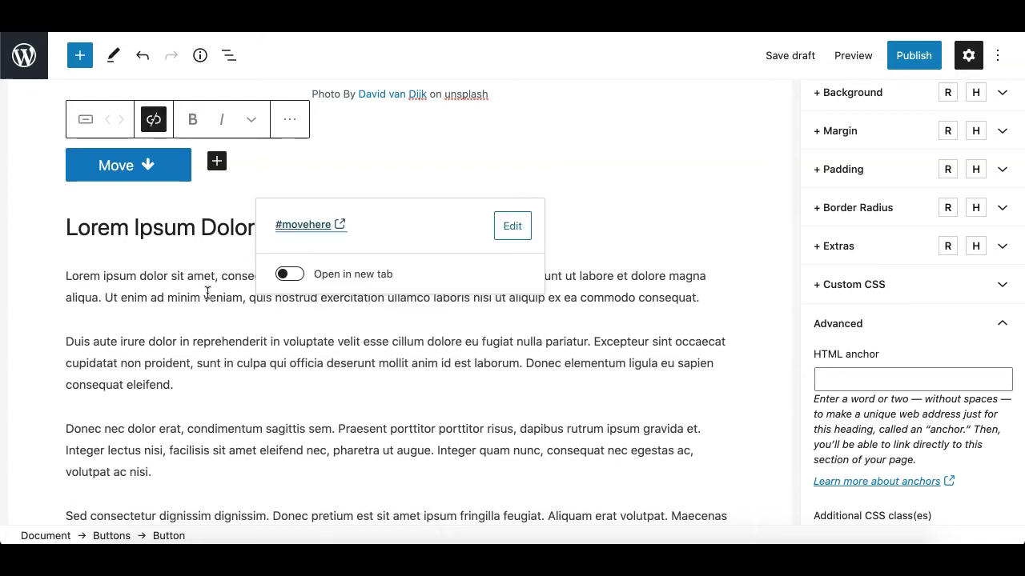
click(155, 278)
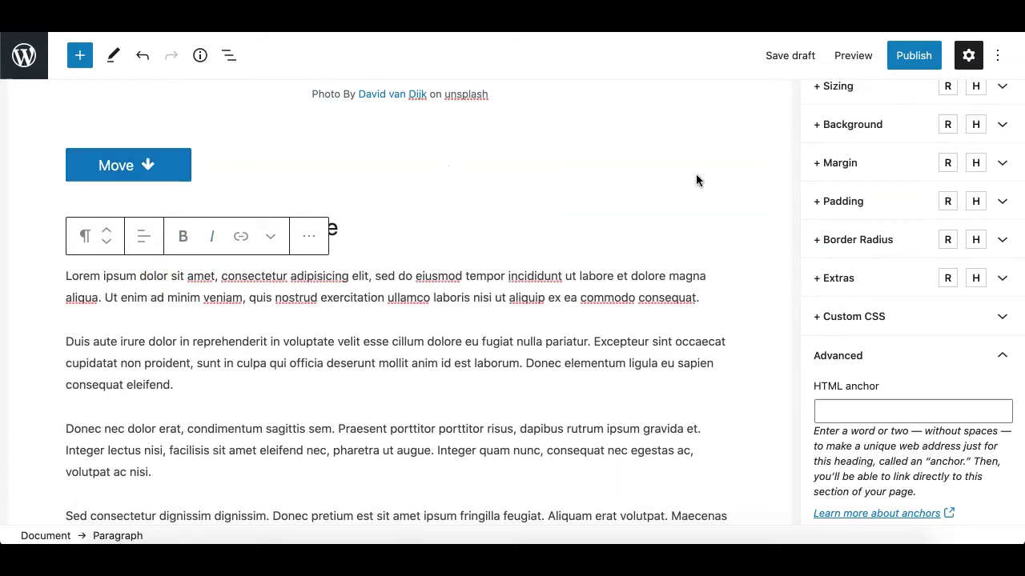
Save the page as a draft and scroll through the preview.
click(790, 58)
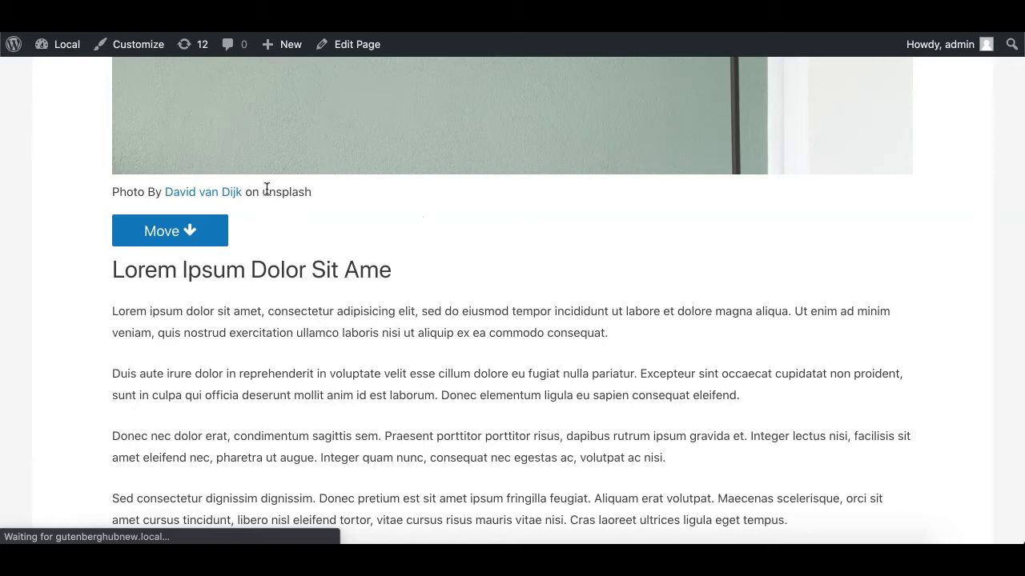
scroll(225, 268, up, 3)
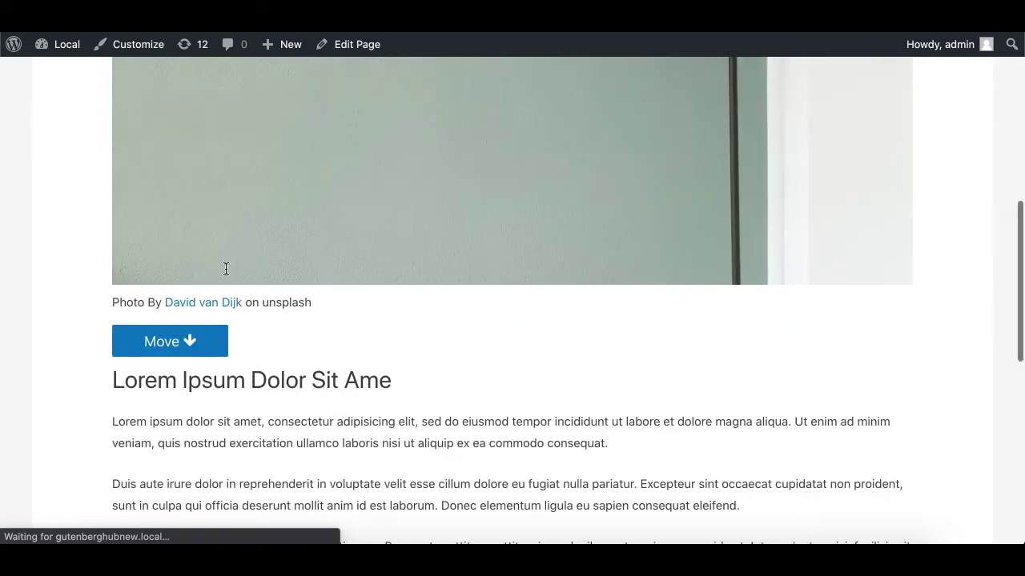
scroll(226, 269, up, 5)
scroll(225, 269, up, 3)
scroll(226, 269, down, 8)
scroll(225, 269, down, 5)
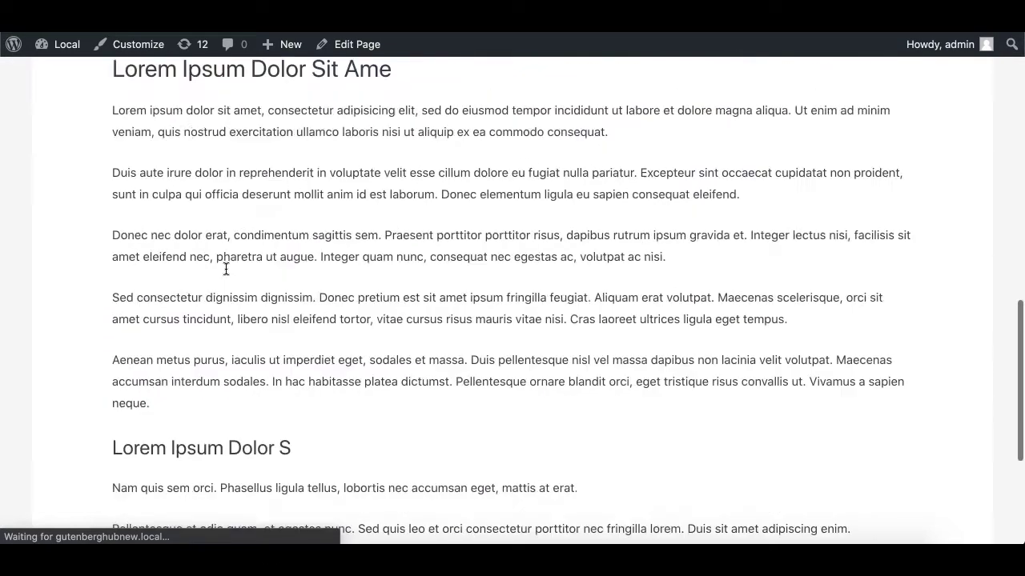
scroll(224, 268, up, 7)
scroll(224, 267, down, 5)
scroll(224, 166, down, 1)
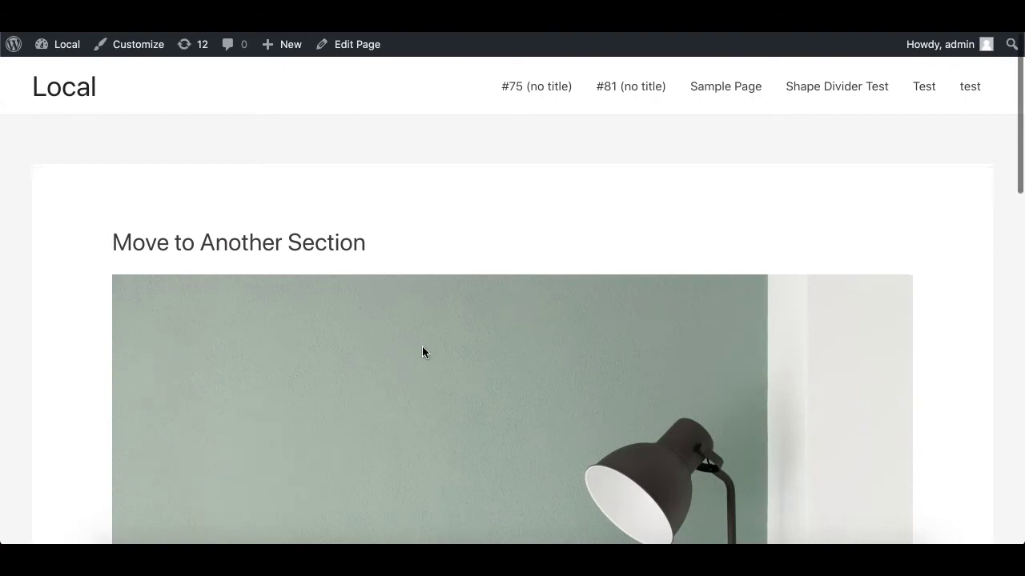
Click Move in the preview to confirm it jumps to the Lorem Ipsum Dolor S section.
scroll(422, 348, down, 3)
scroll(360, 377, down, 3)
scroll(359, 380, down, 10)
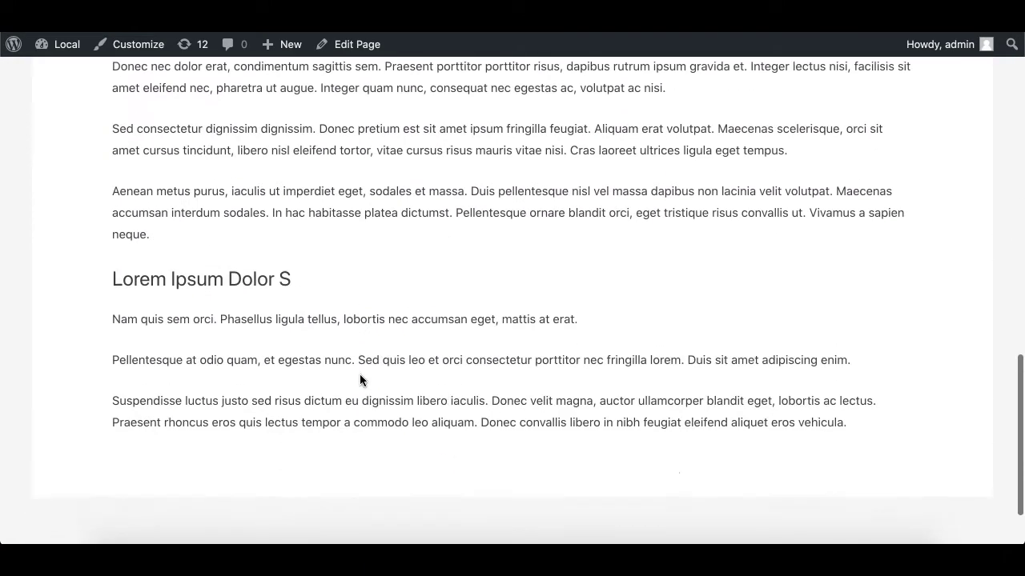
scroll(360, 379, up, 10)
click(207, 379)
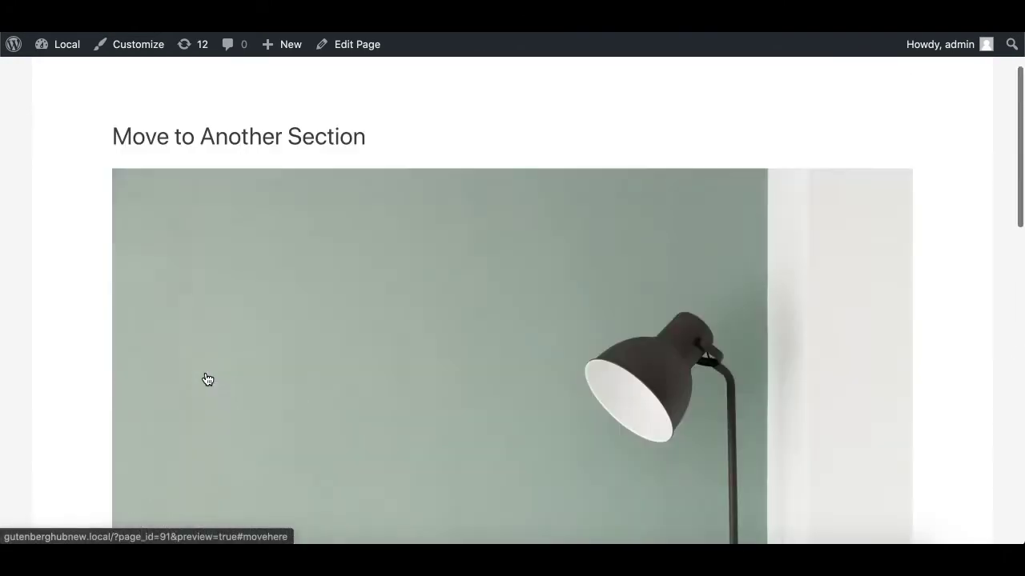
click(187, 359)
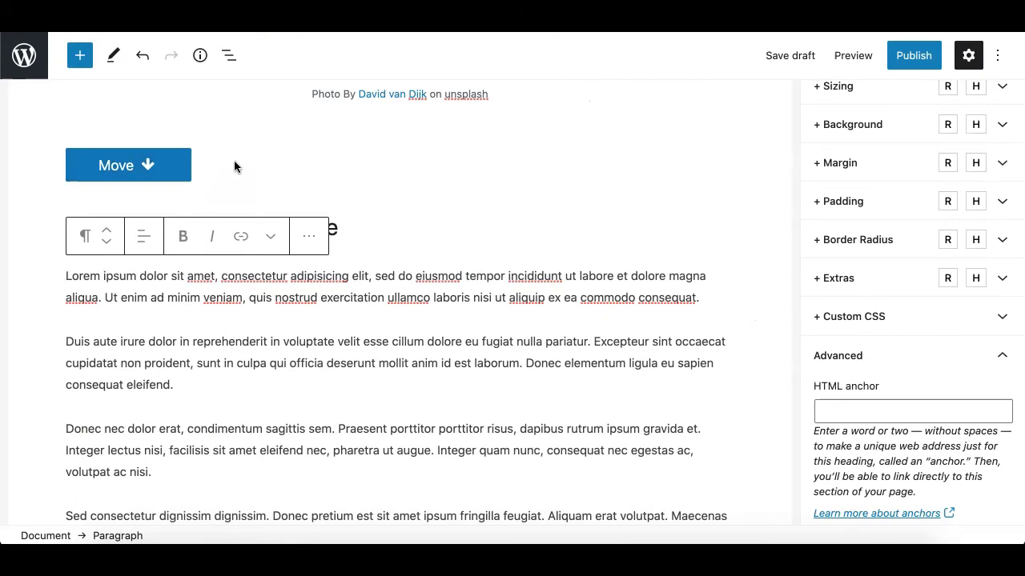
Drag the Buttons block holding Move to the end of the page.
click(236, 163)
click(71, 168)
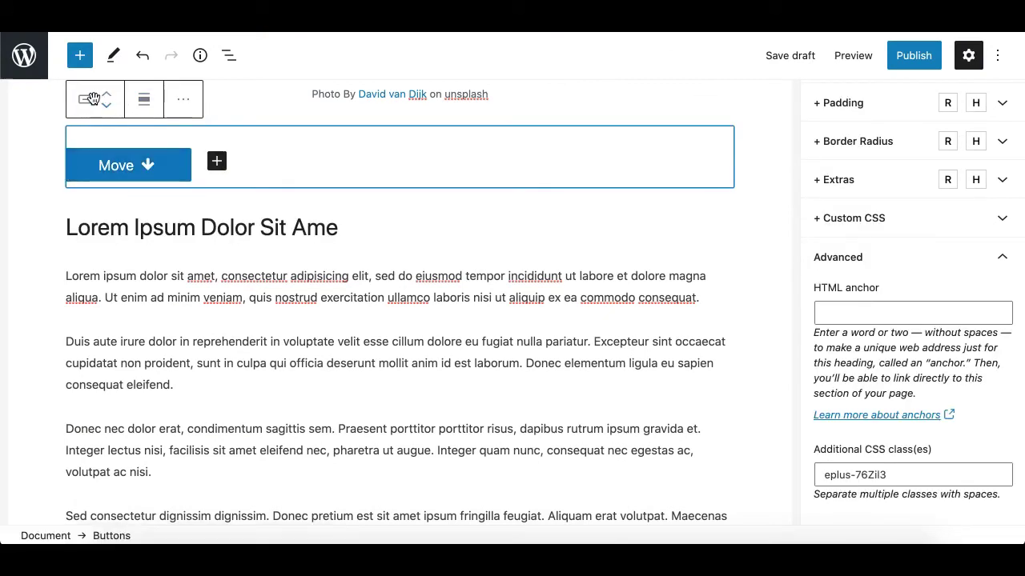
mouse_move(92, 98)
mouse_down()
mouse_move(161, 273)
mouse_move(148, 411)
mouse_move(208, 205)
mouse_move(259, 251)
mouse_move(267, 205)
mouse_move(150, 154)
mouse_move(144, 244)
mouse_up()
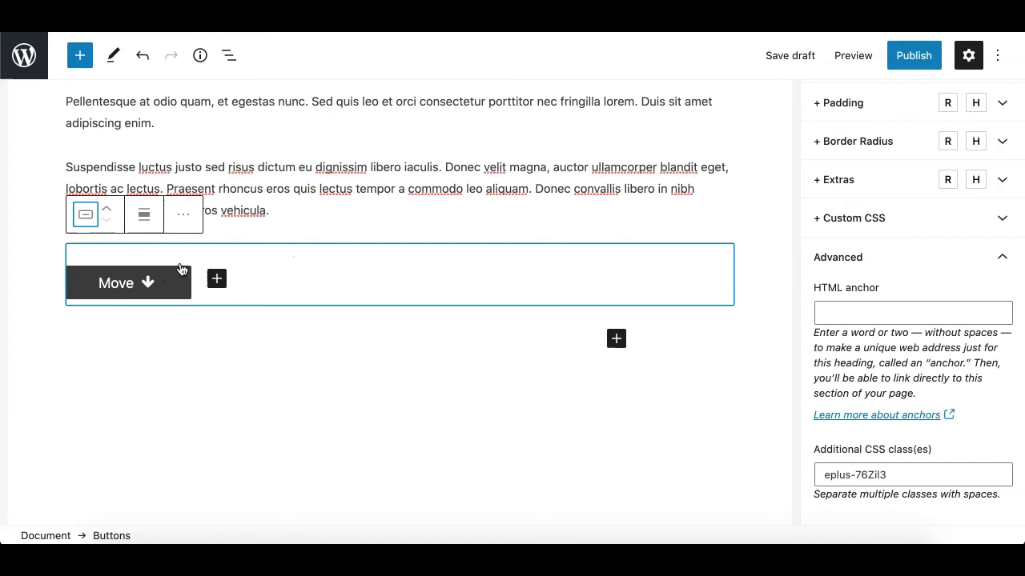
Delete the 'movehere' HTML anchor from the lower Lorem Ipsum heading.
scroll(264, 105, up, 5)
scroll(158, 412, up, 4)
click(182, 357)
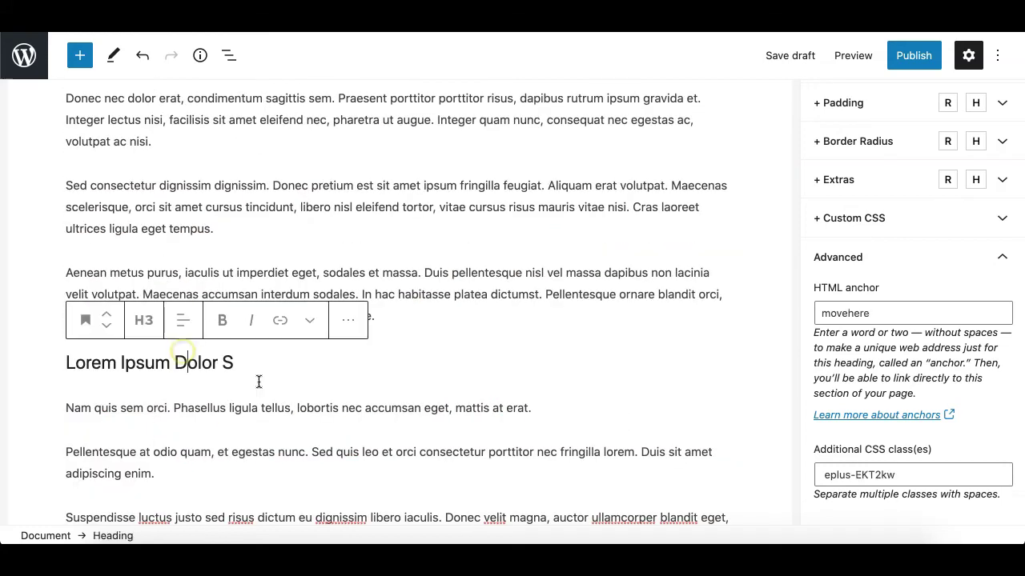
double_click(835, 310)
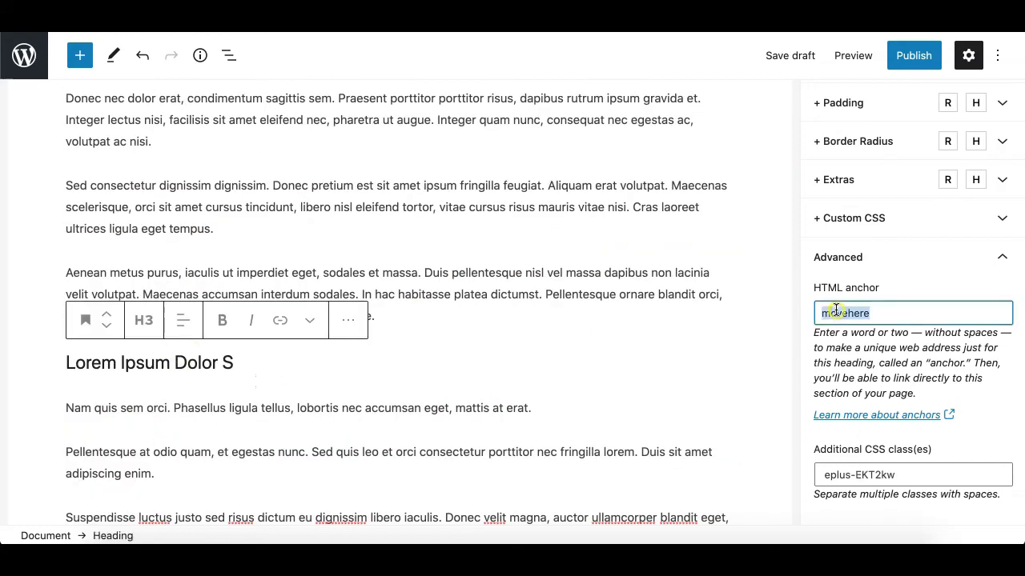
key(BackSpace)
Select the lamp image at the top and expand its Advanced settings.
scroll(400, 282, up, 3)
scroll(413, 253, up, 6)
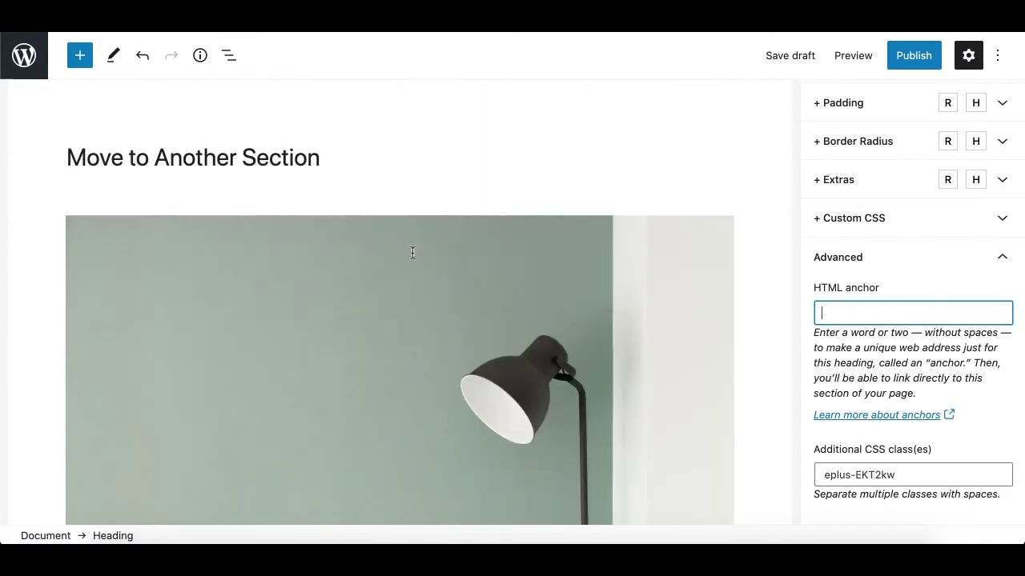
click(225, 258)
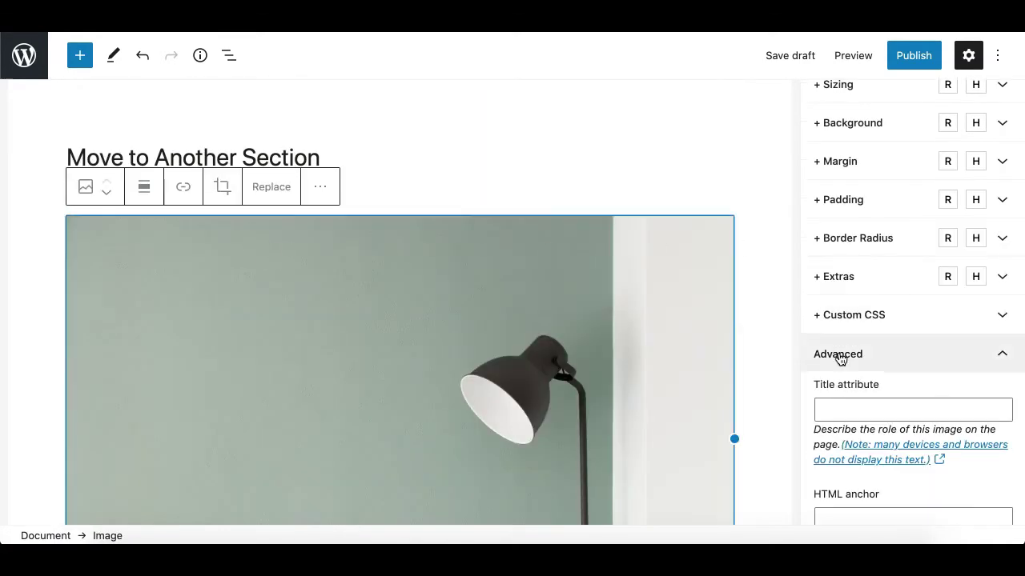
scroll(840, 357, down, 5)
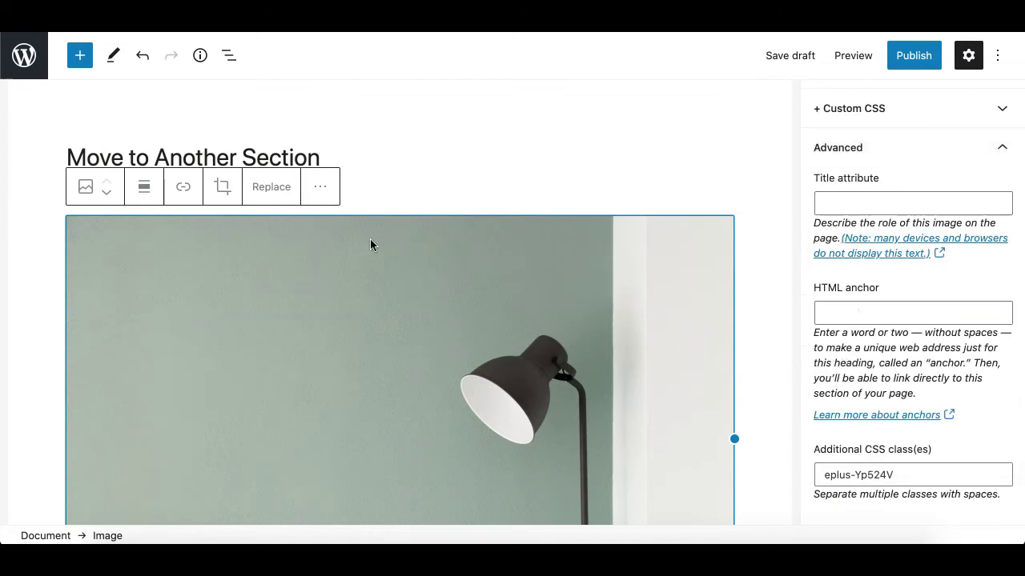
click(381, 162)
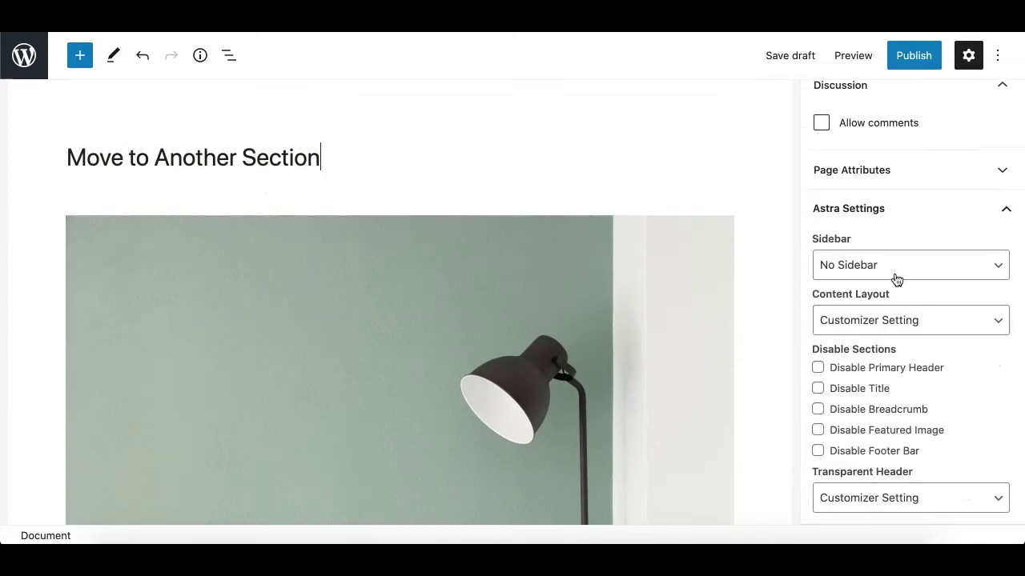
click(416, 306)
scroll(929, 411, down, 5)
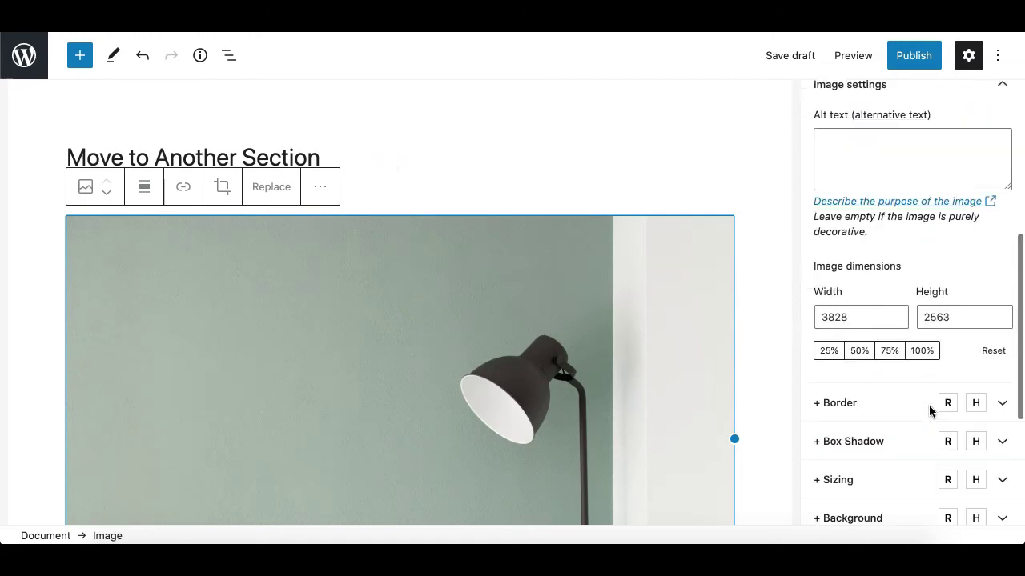
scroll(929, 411, down, 3)
click(858, 509)
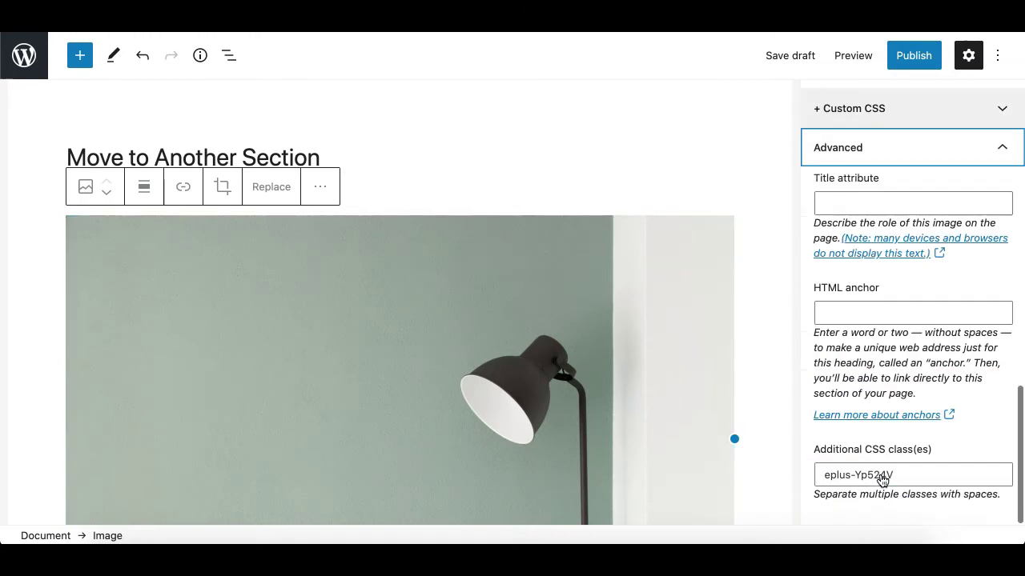
Enter 'movehere' as the image's HTML anchor.
click(839, 311)
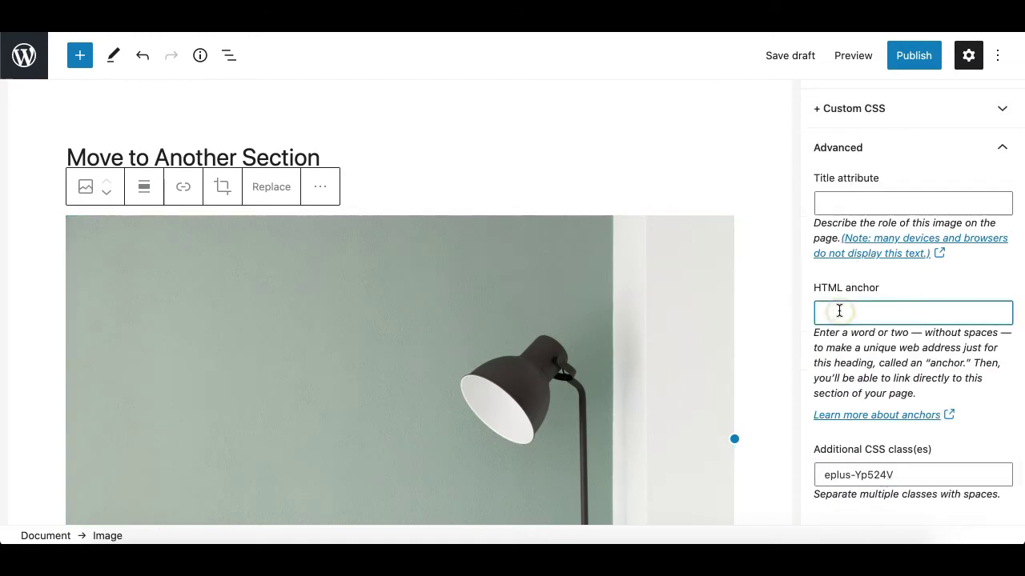
text(movehere)
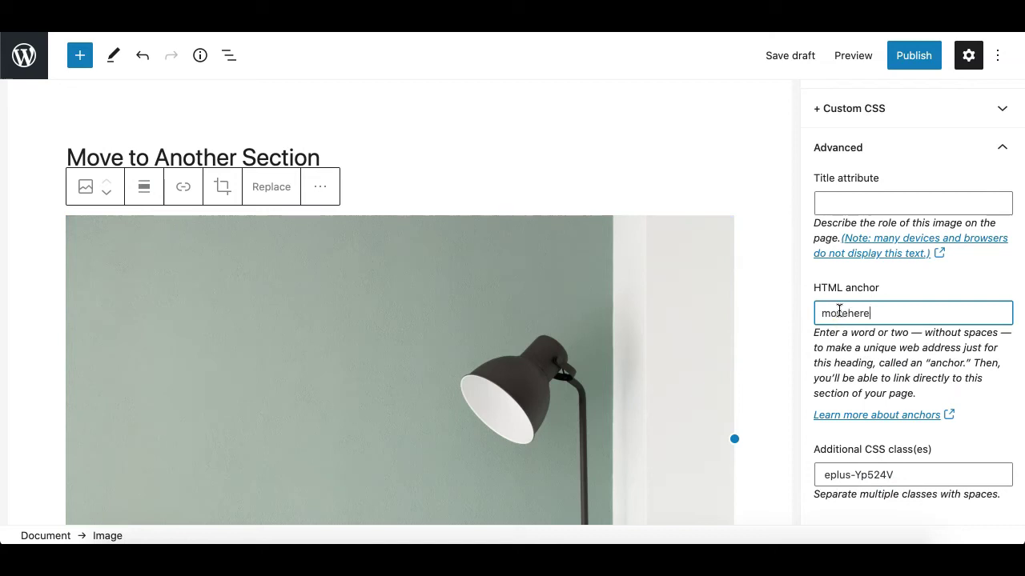
scroll(376, 327, down, 10)
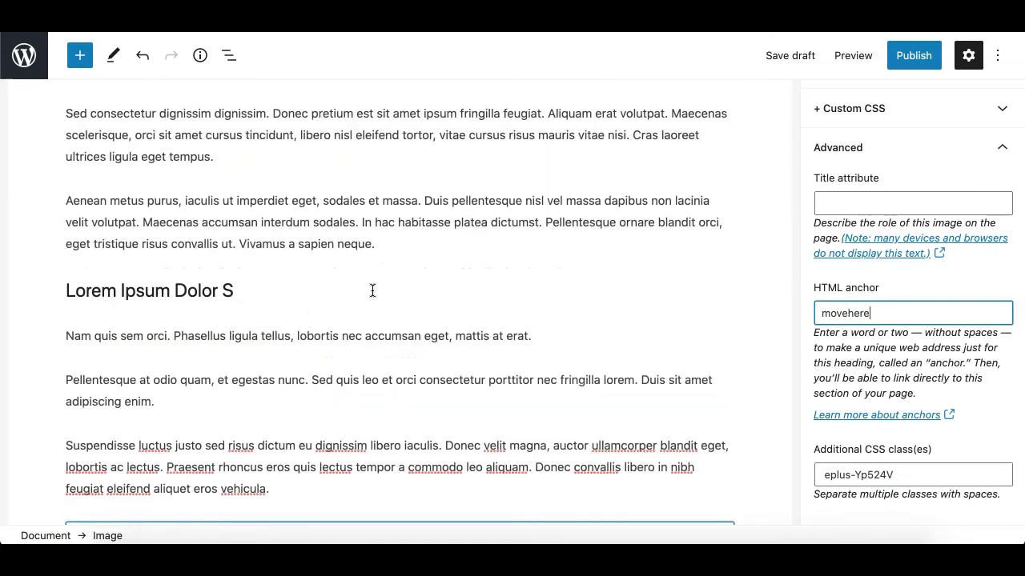
scroll(372, 293, down, 2)
scroll(208, 320, down, 5)
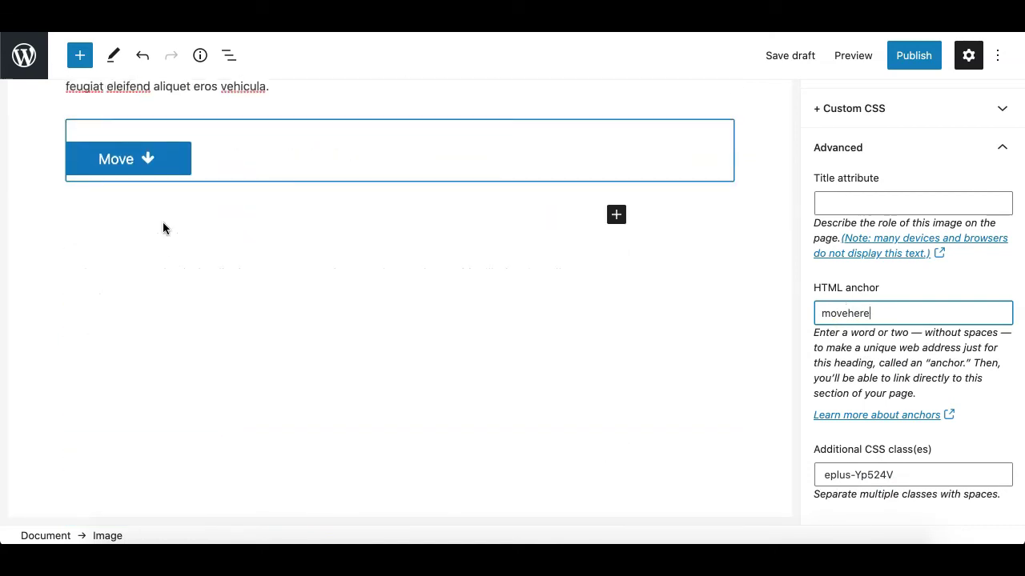
Replace the Move button's down-arrow icon with the Font Awesome up arrow.
click(147, 168)
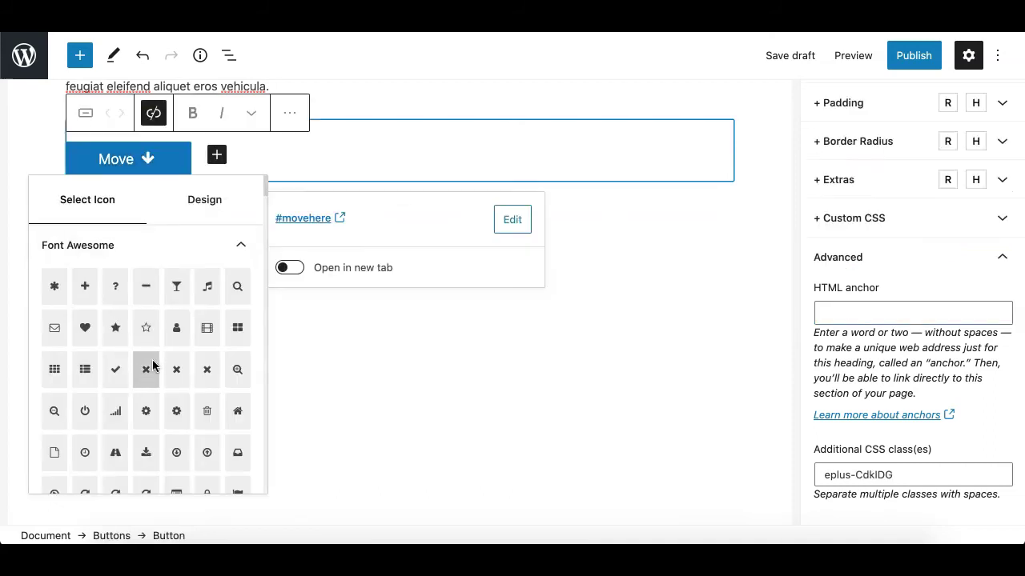
scroll(149, 360, down, 4)
scroll(151, 362, down, 3)
scroll(153, 364, down, 3)
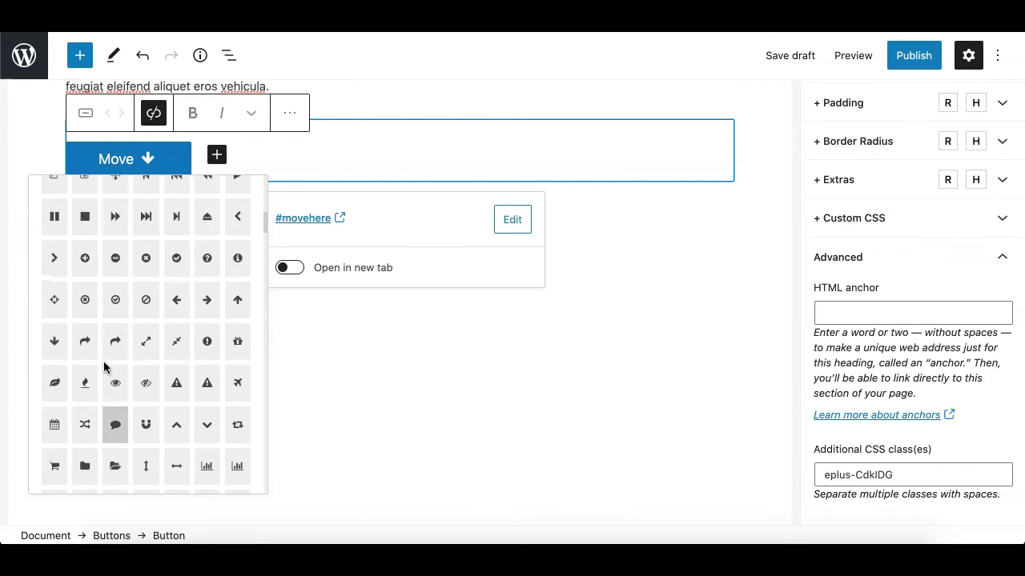
scroll(115, 416, up, 2)
click(234, 328)
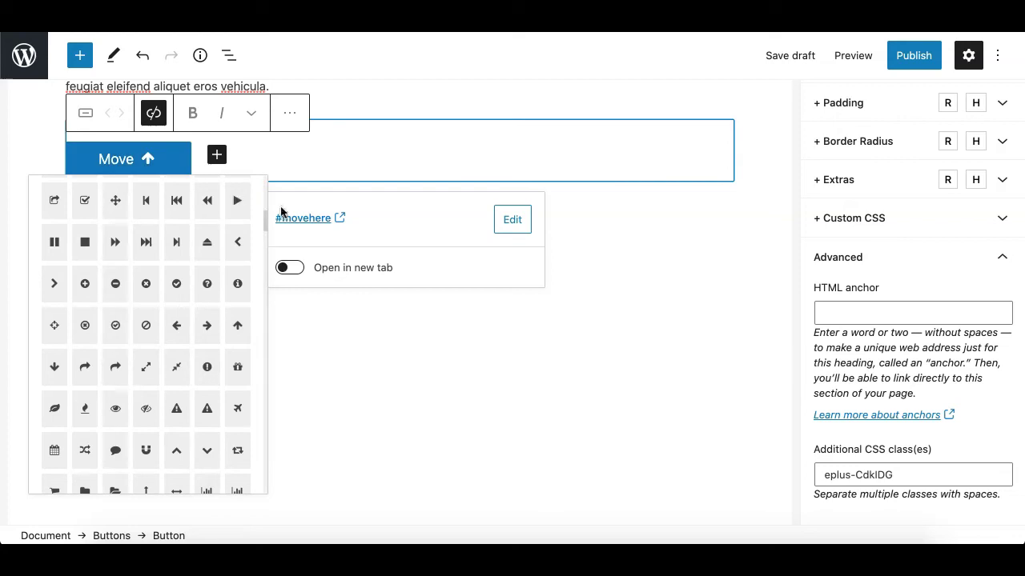
click(357, 353)
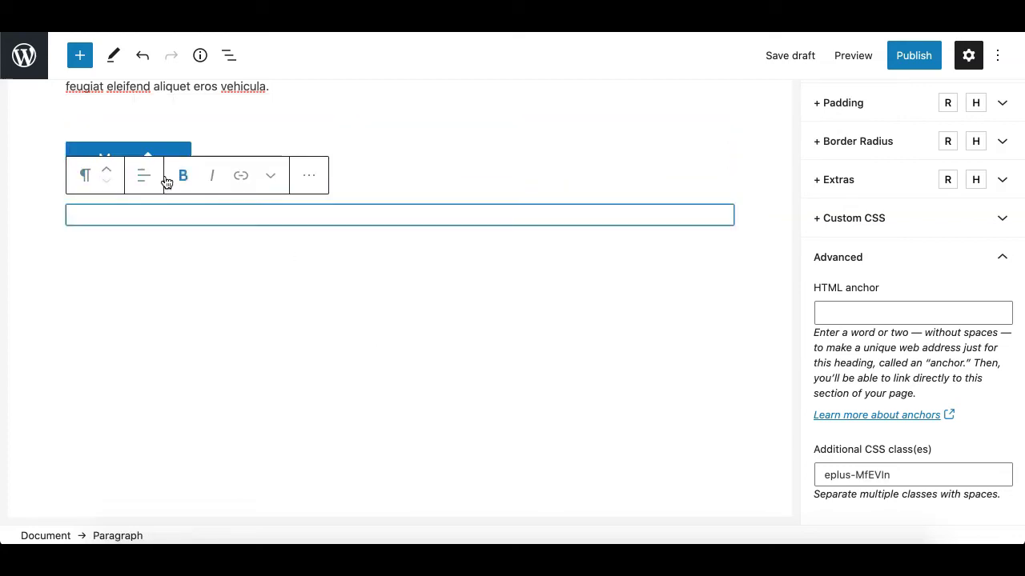
click(150, 156)
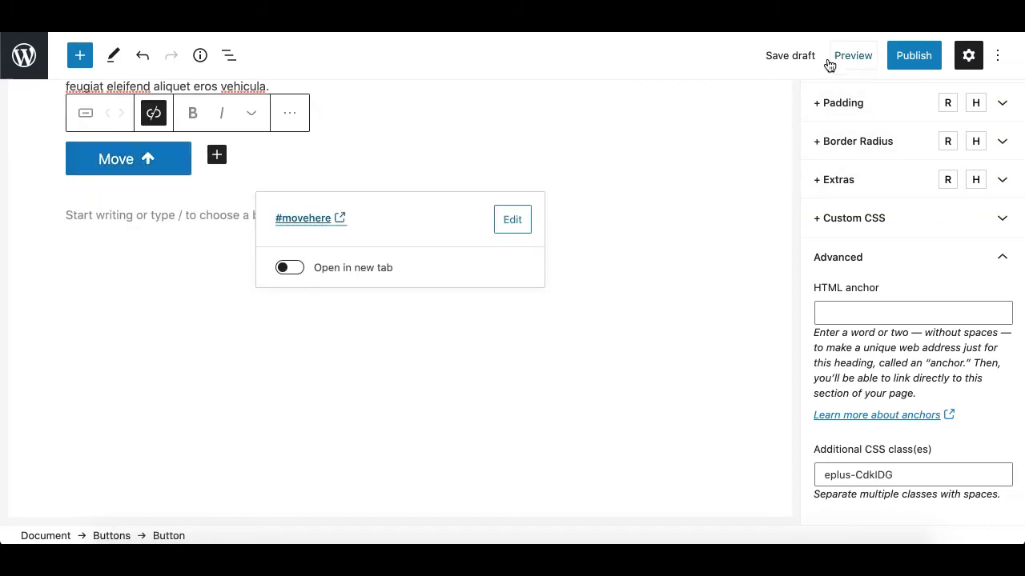
Save the draft, view the front-end page, and click Move to jump to the lamp image.
click(791, 56)
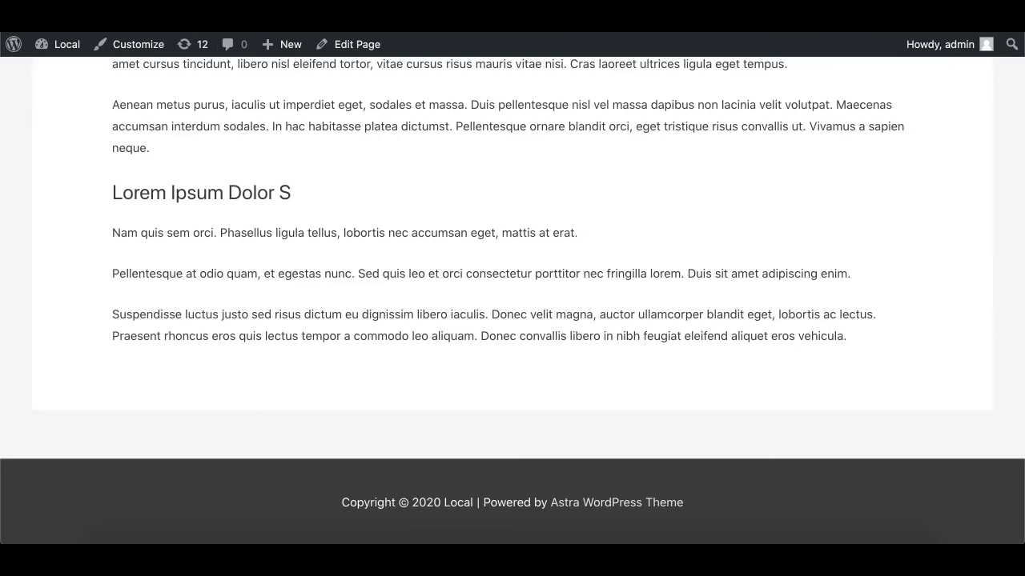
click(205, 44)
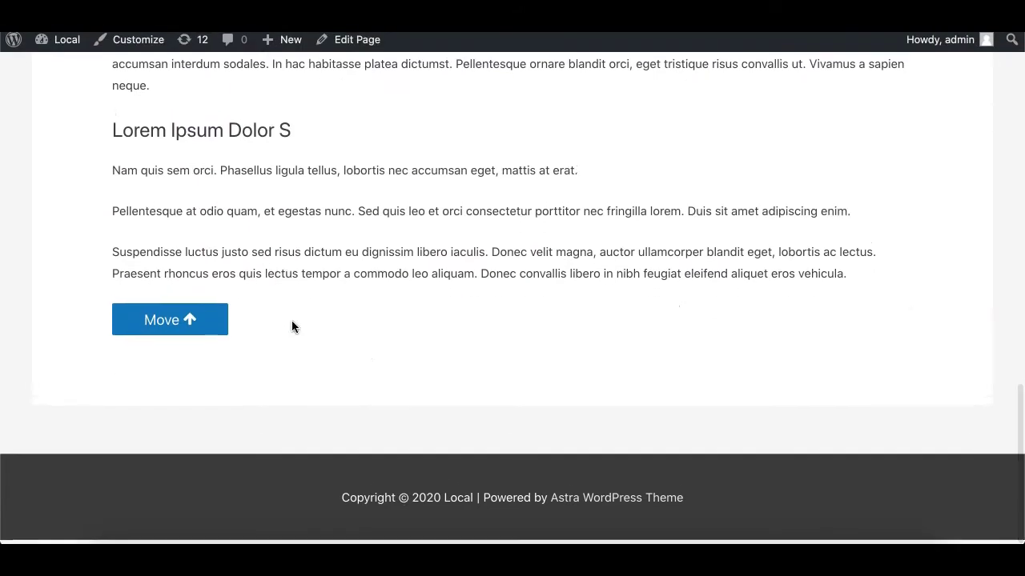
click(190, 320)
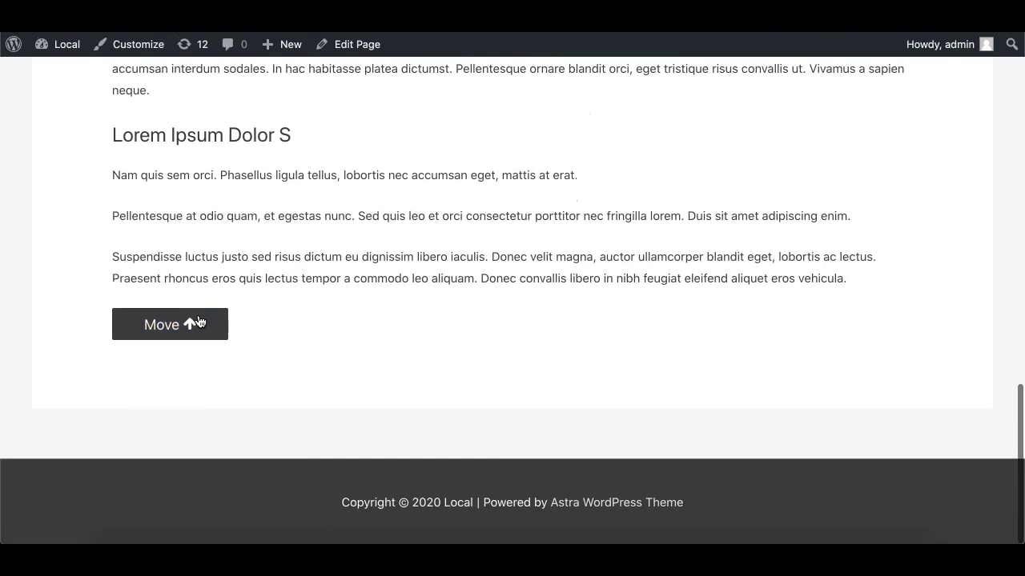
click(198, 322)
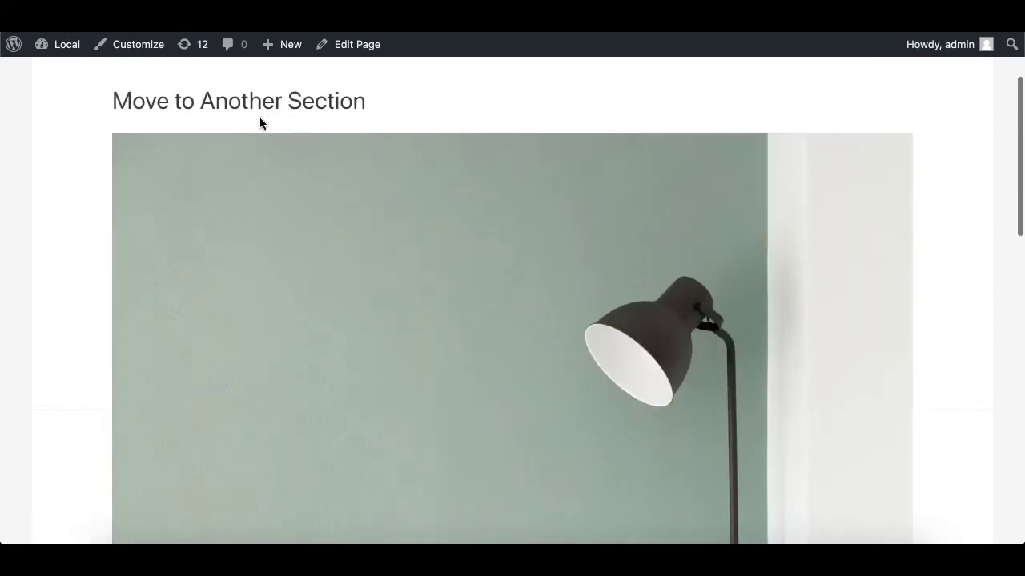
Scroll down and back up the live page to review the result.
scroll(302, 213, down, 4)
scroll(302, 213, up, 2)
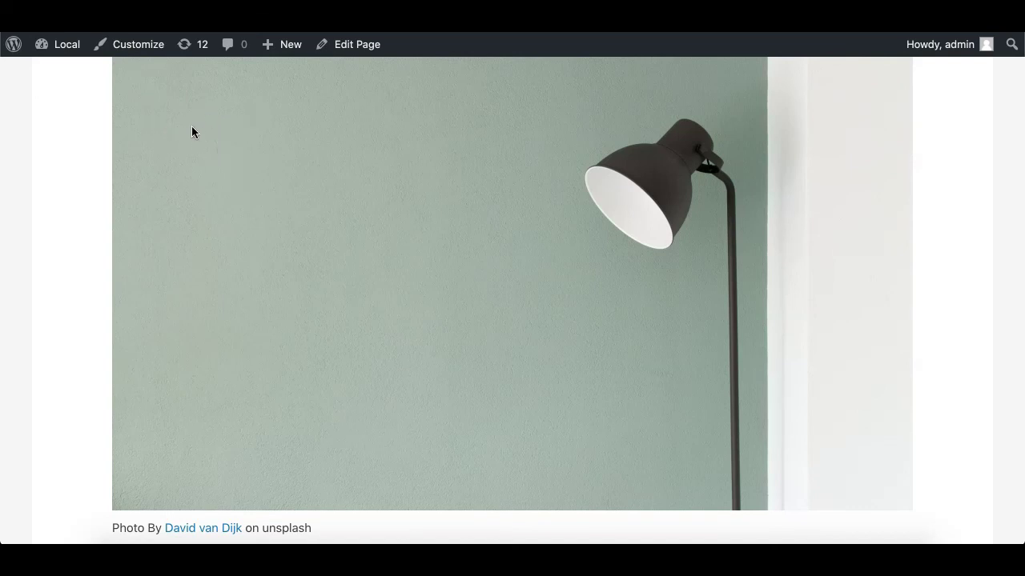
scroll(313, 259, down, 3)
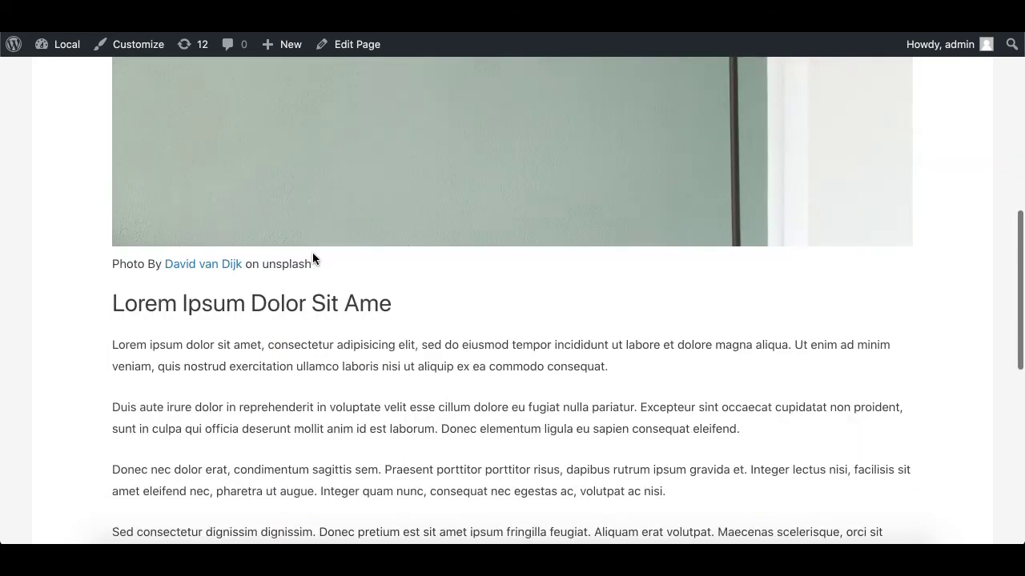
scroll(313, 259, down, 1)
scroll(313, 259, down, 2)
scroll(313, 258, down, 2)
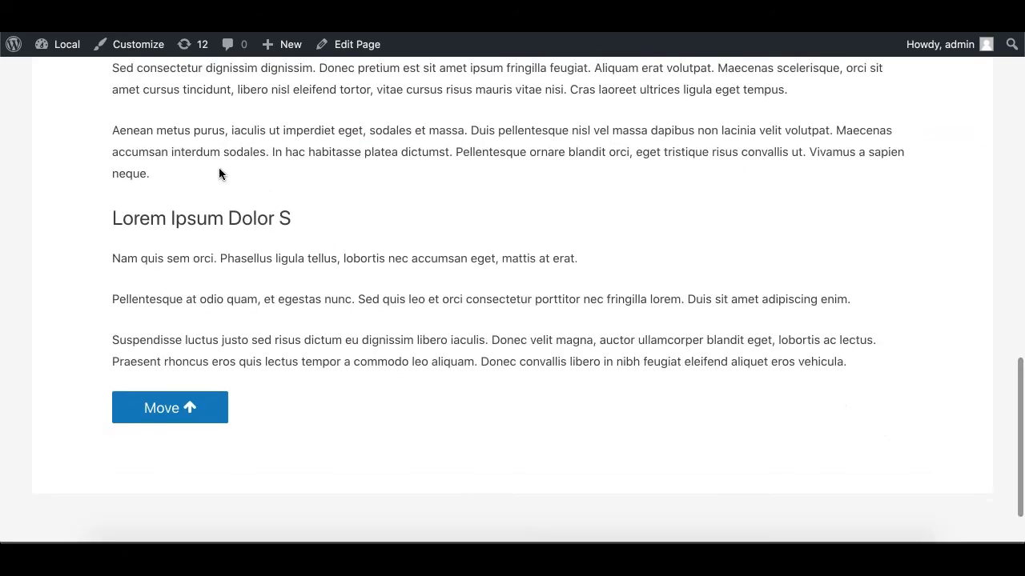
scroll(218, 167, up, 5)
scroll(218, 167, up, 3)
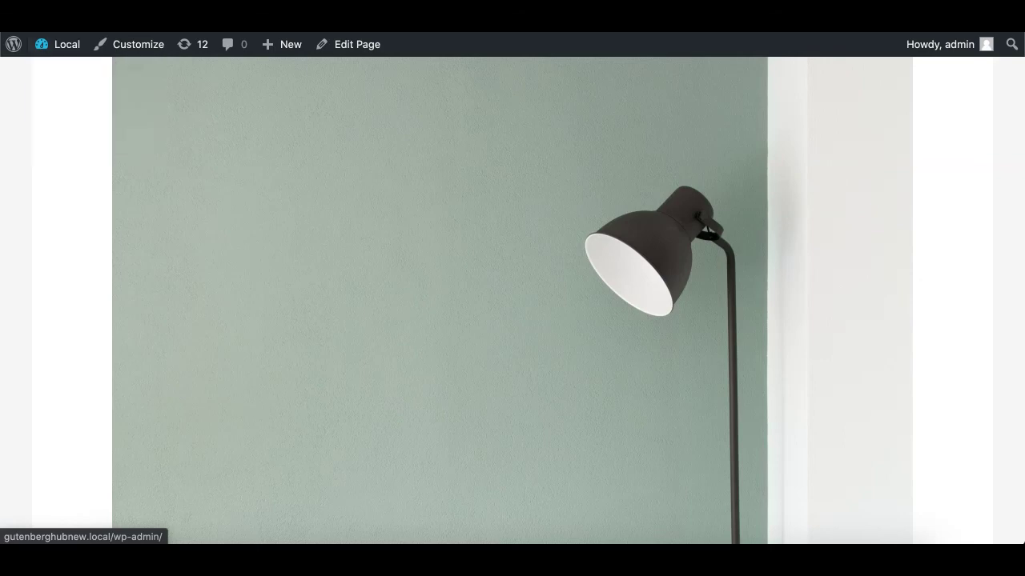